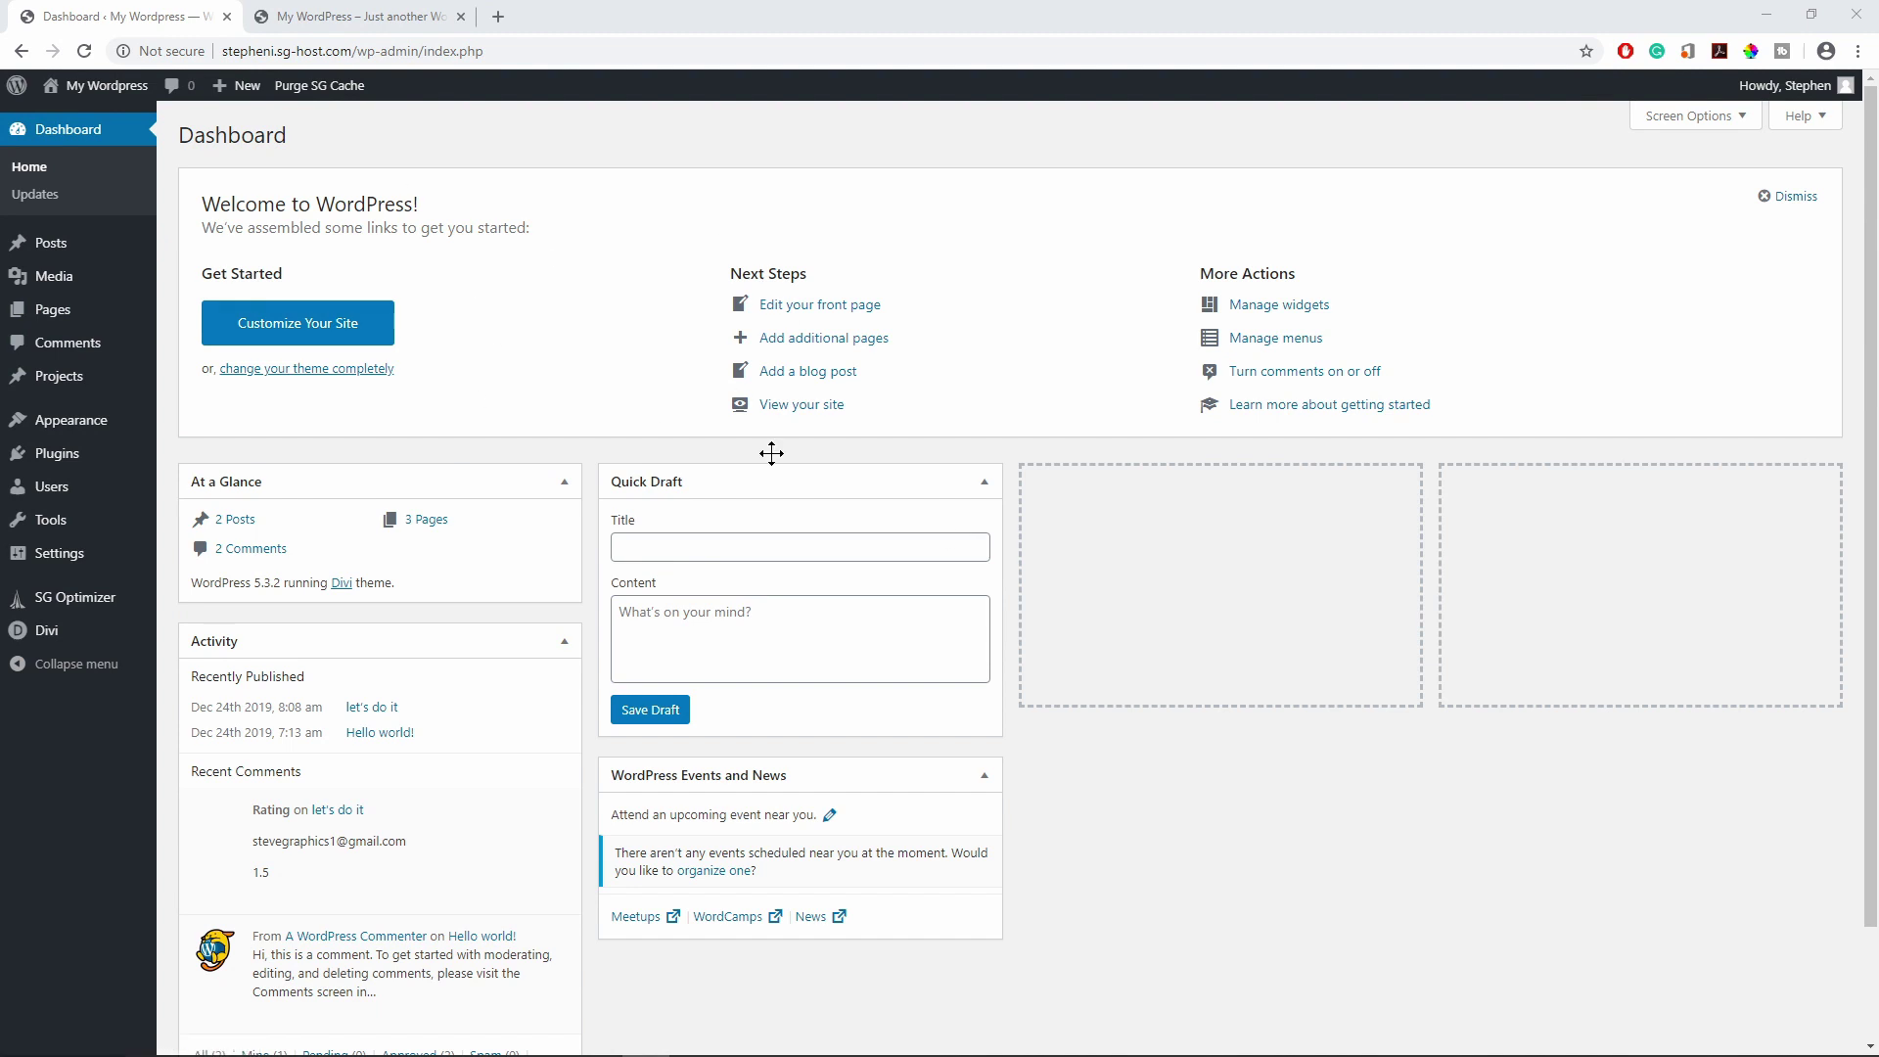
Switch to the live site's homepage and scroll down through its layout.
{"action": "mouse_move", "coordinate": [115, 90]}
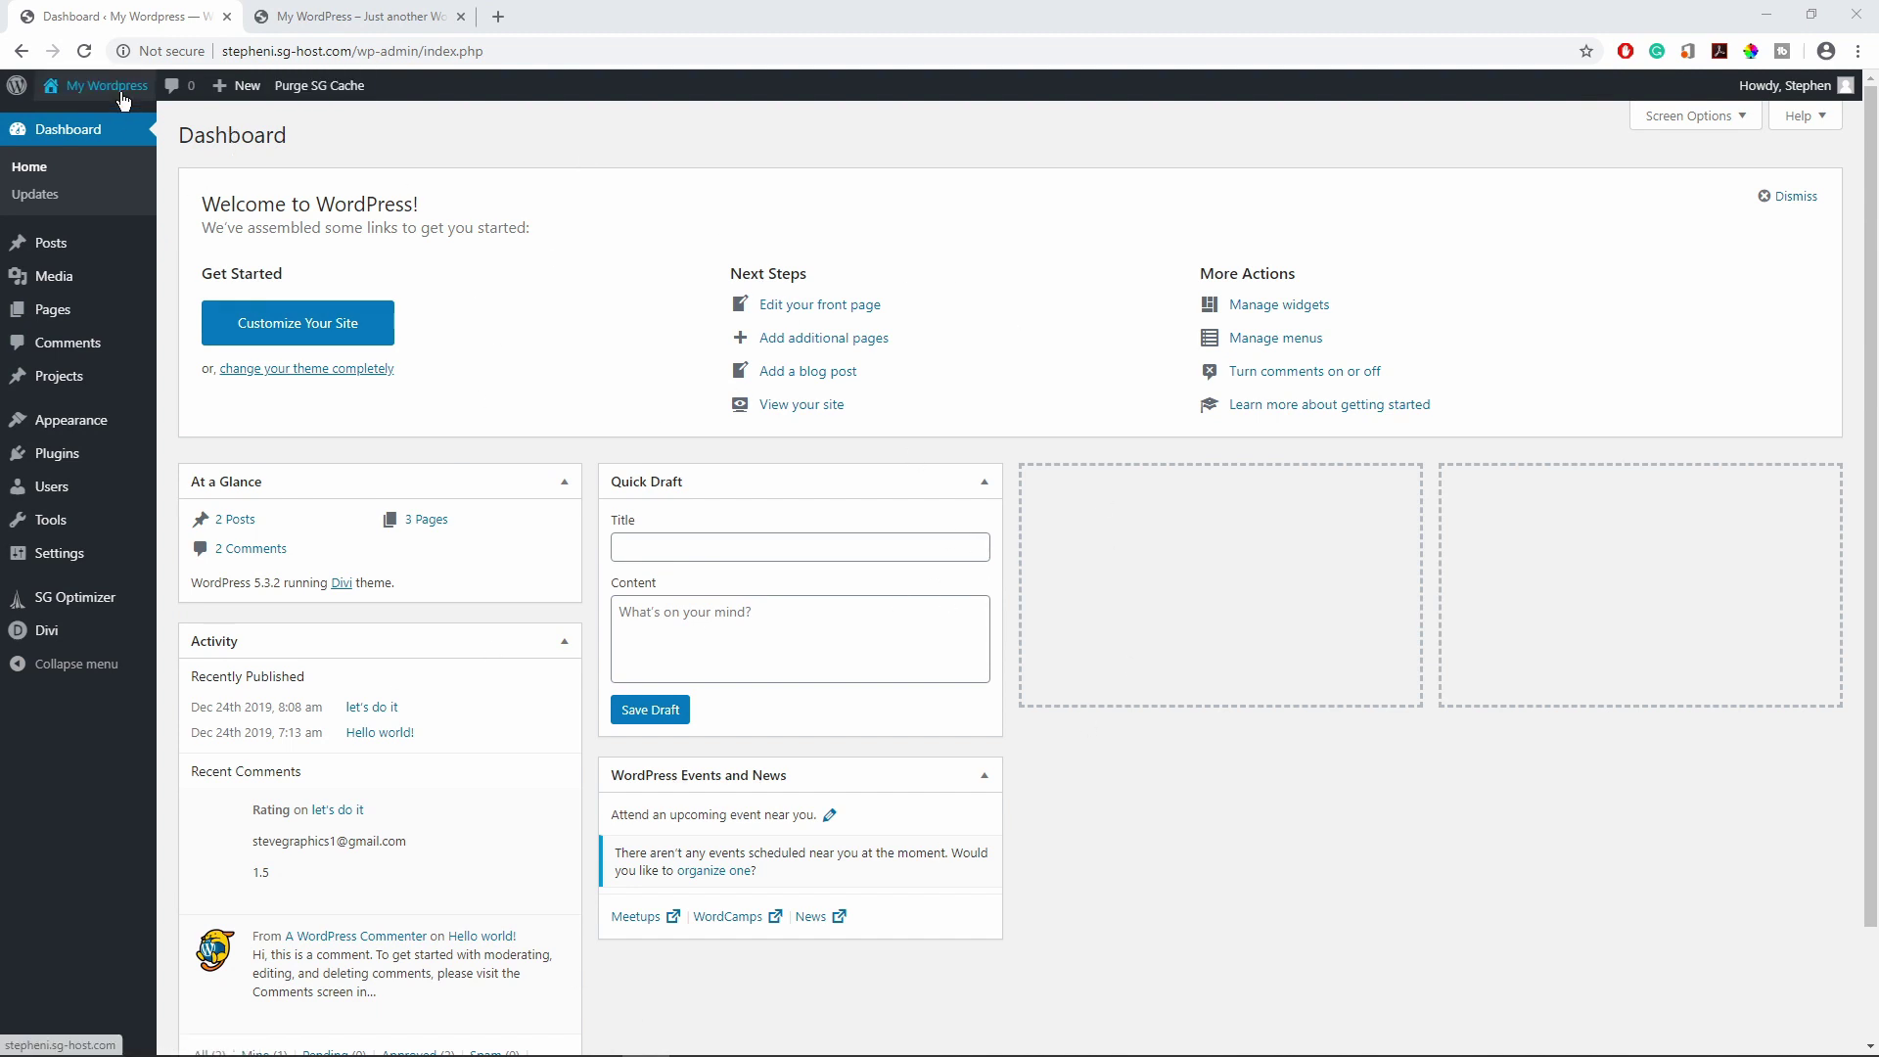
{"action": "left_click", "coordinate": [347, 16]}
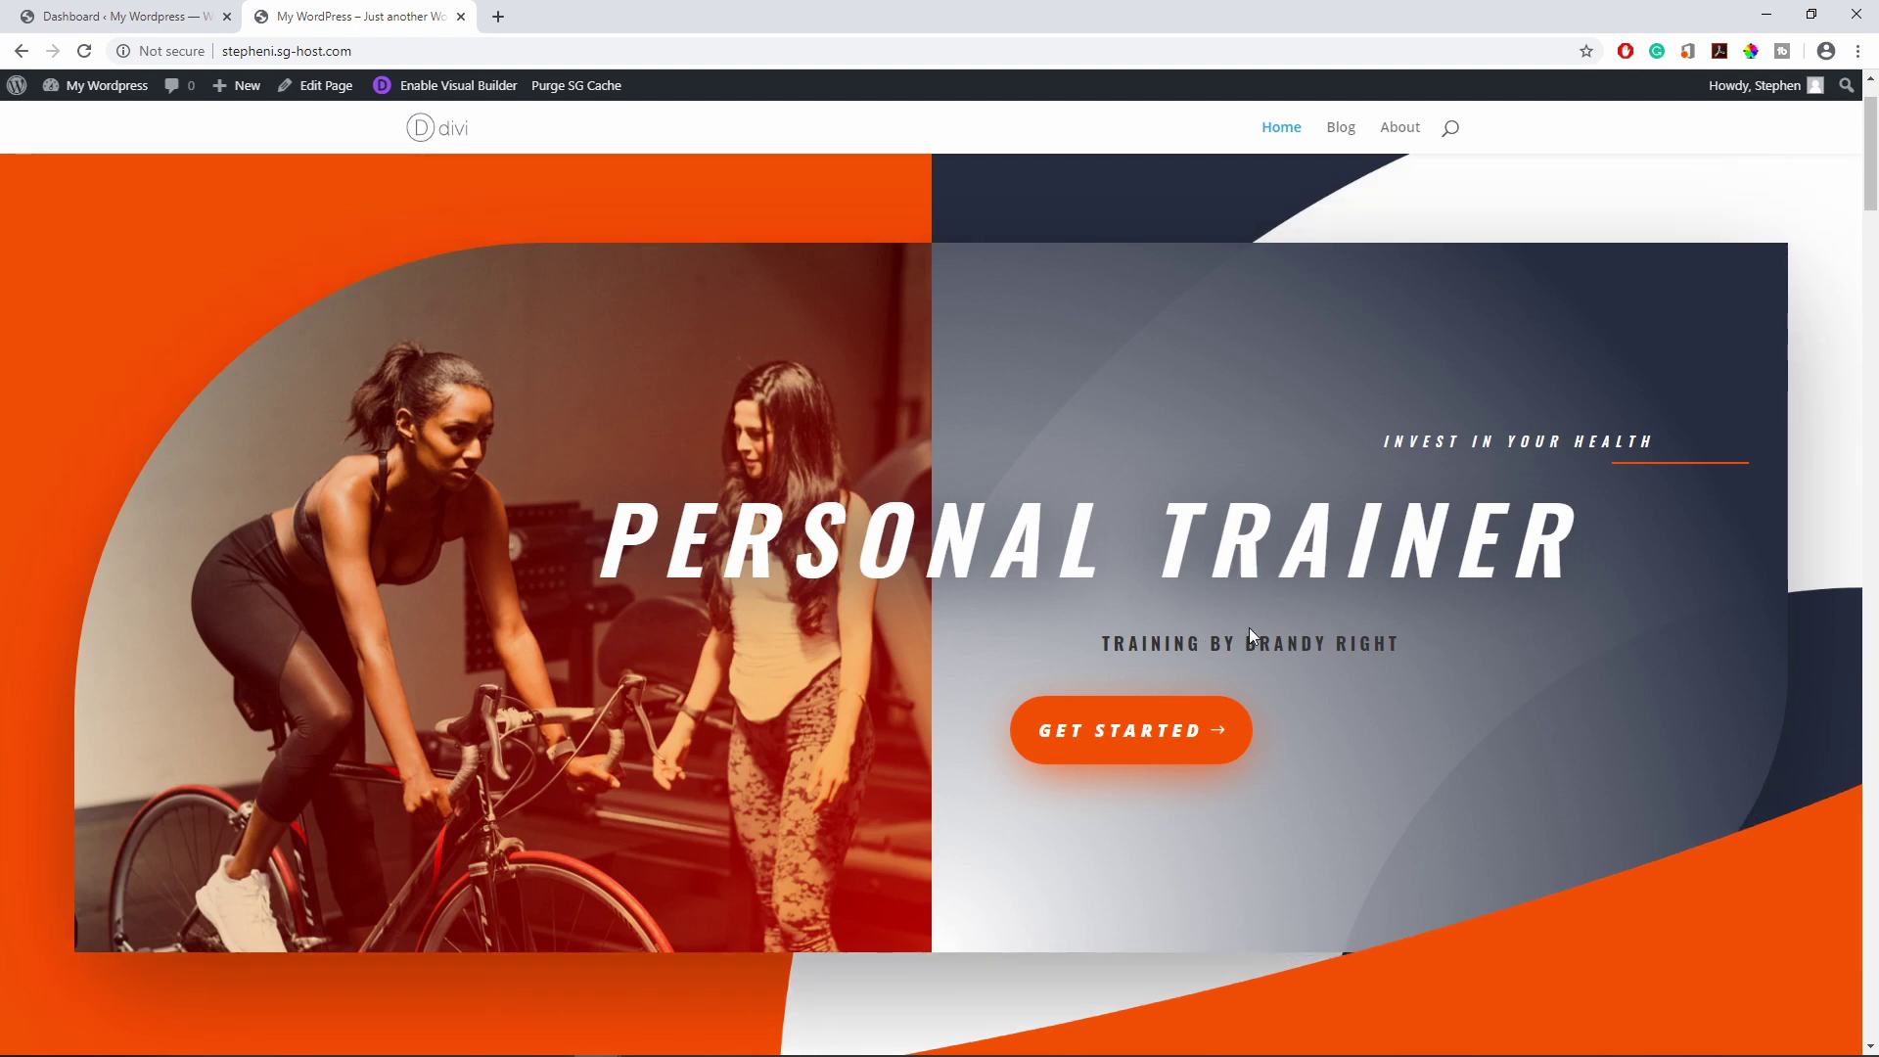
{"action": "scroll", "coordinate": [1241, 542], "scroll_direction": "down", "scroll_amount": 1}
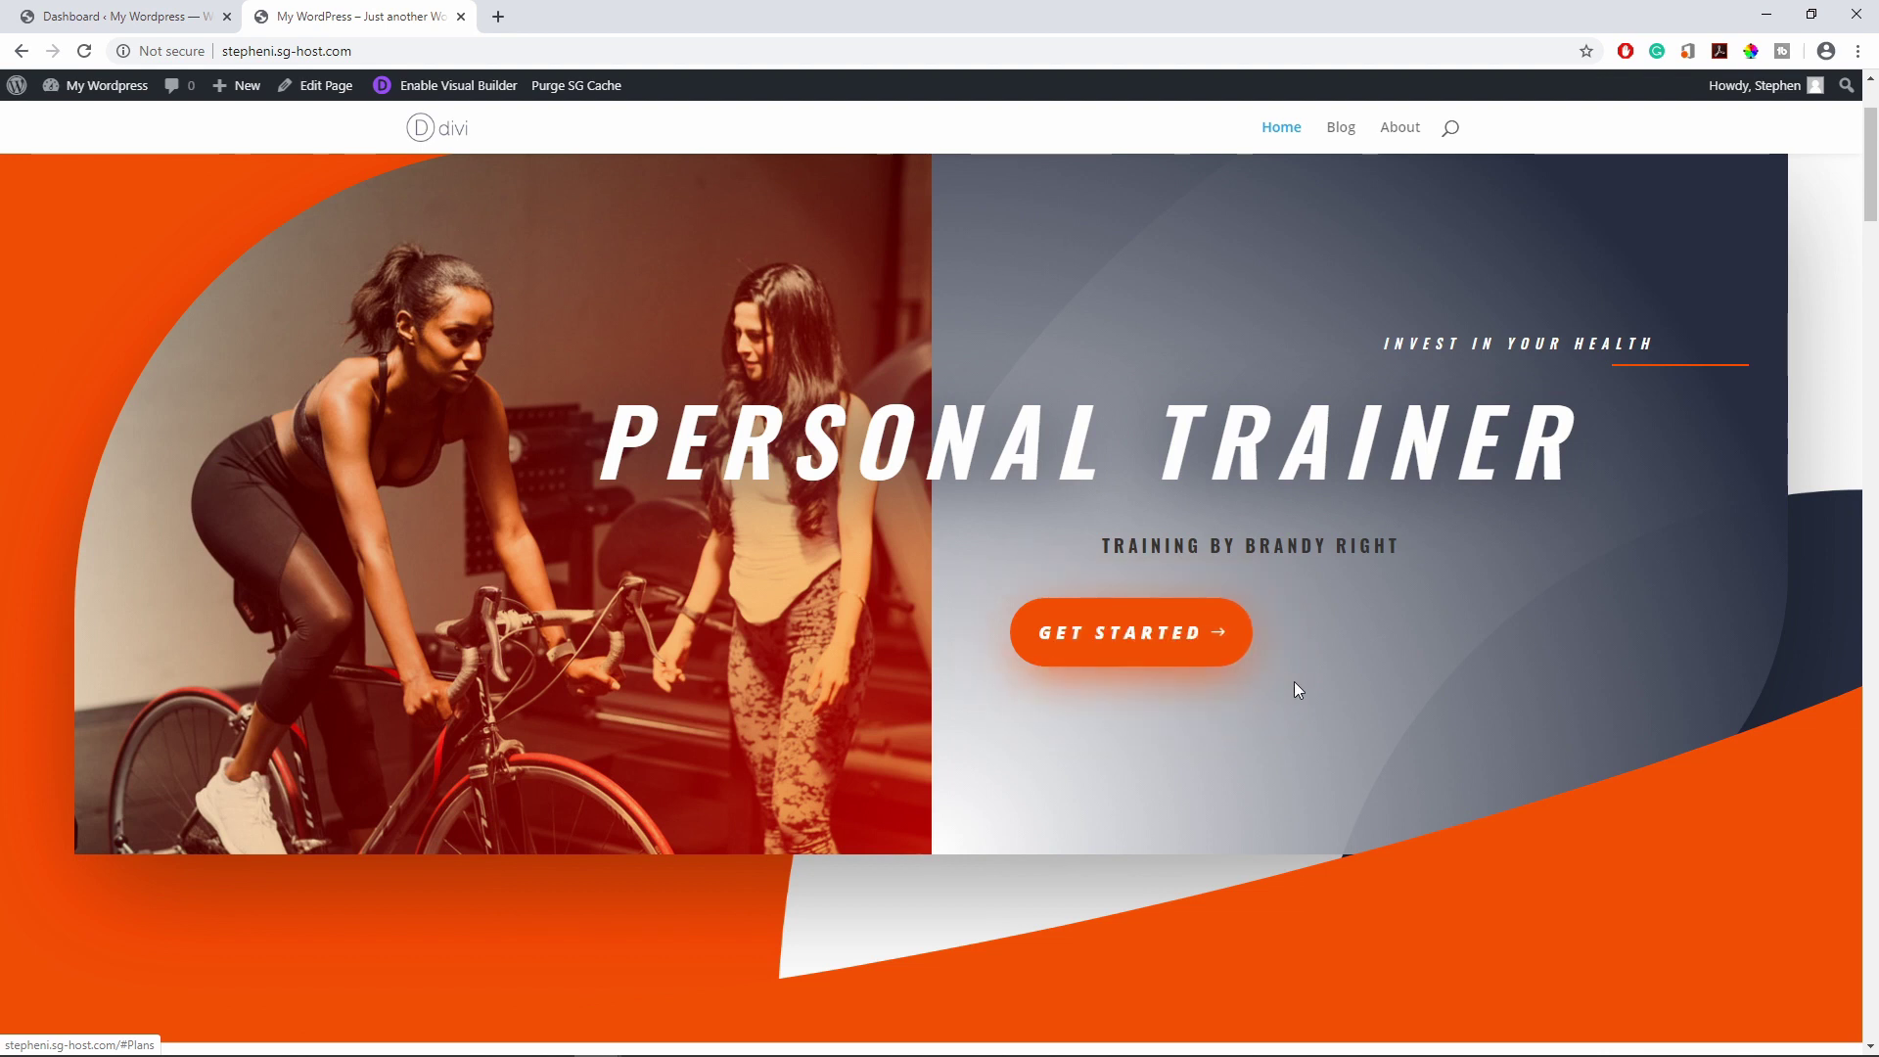
Follow the hero GET STARTED link, then scroll back to the top of the page.
{"action": "left_click", "coordinate": [1153, 632]}
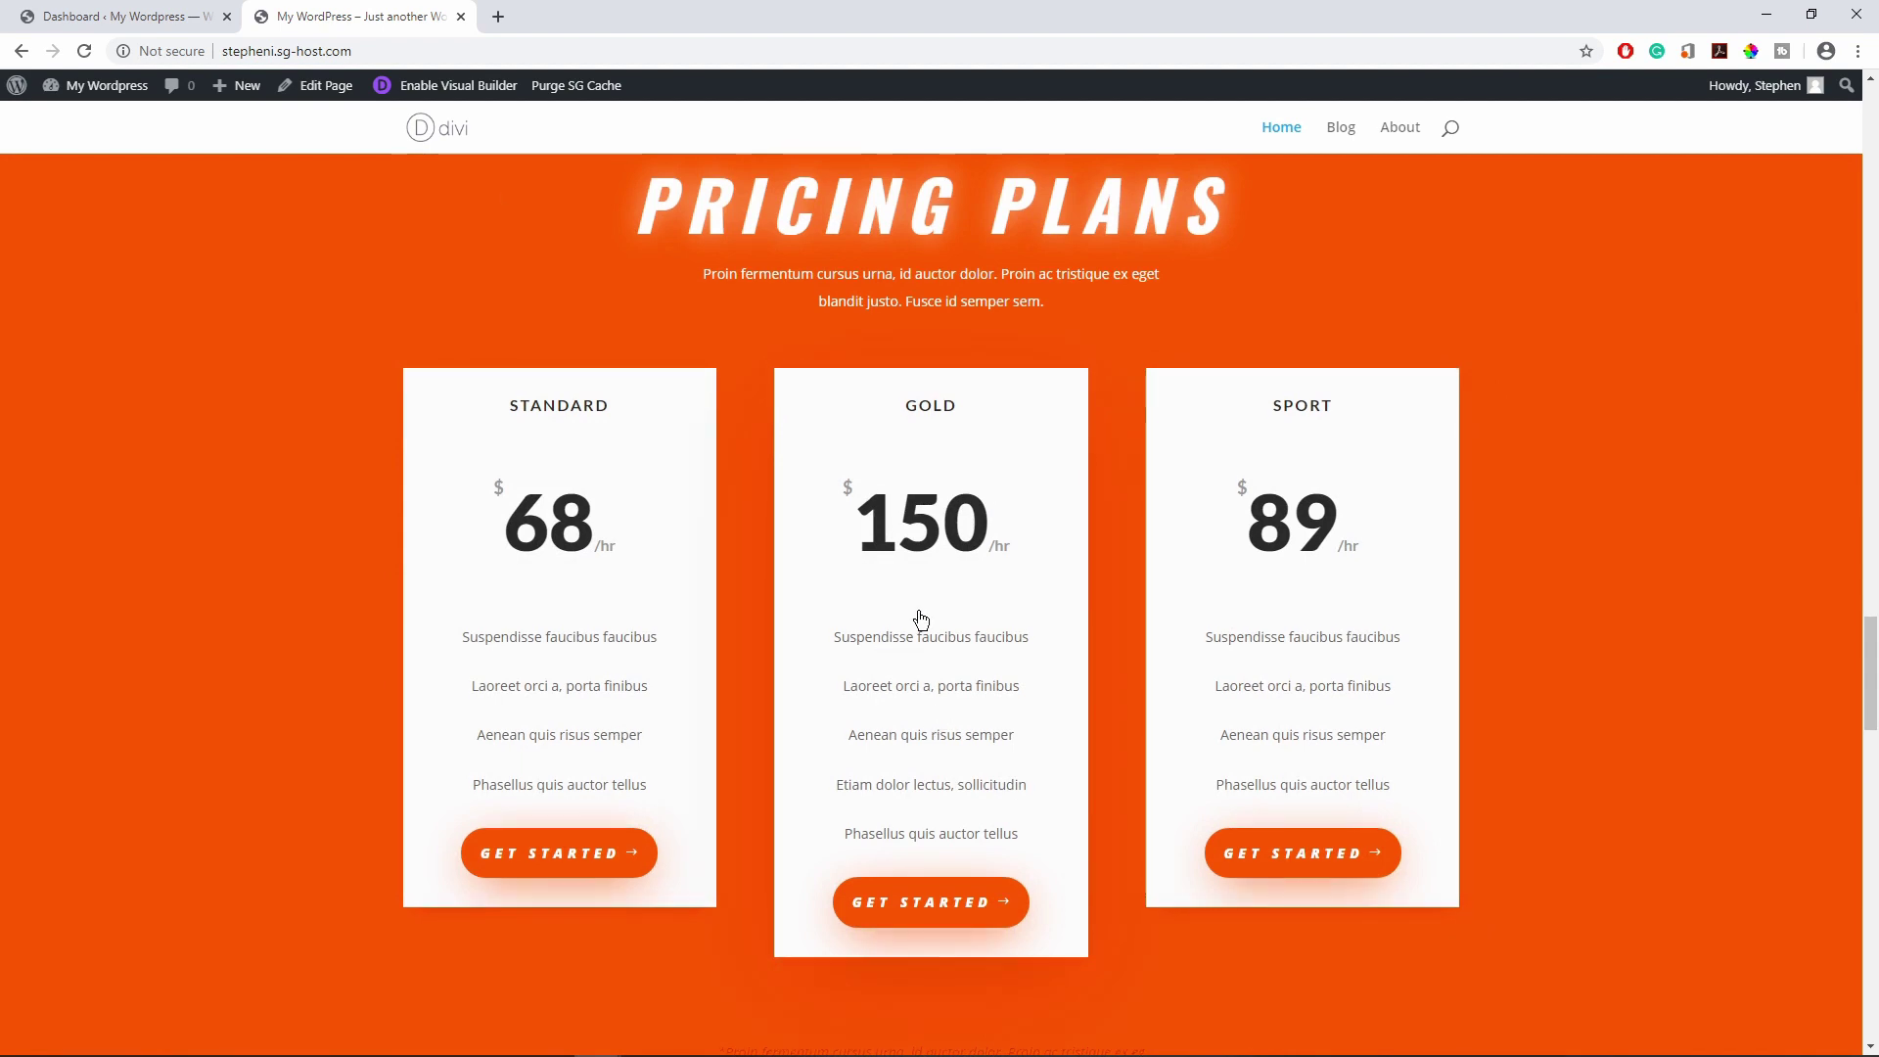
{"action": "scroll", "coordinate": [930, 685], "scroll_direction": "up", "scroll_amount": 5}
{"action": "scroll", "coordinate": [918, 771], "scroll_direction": "up", "scroll_amount": 14}
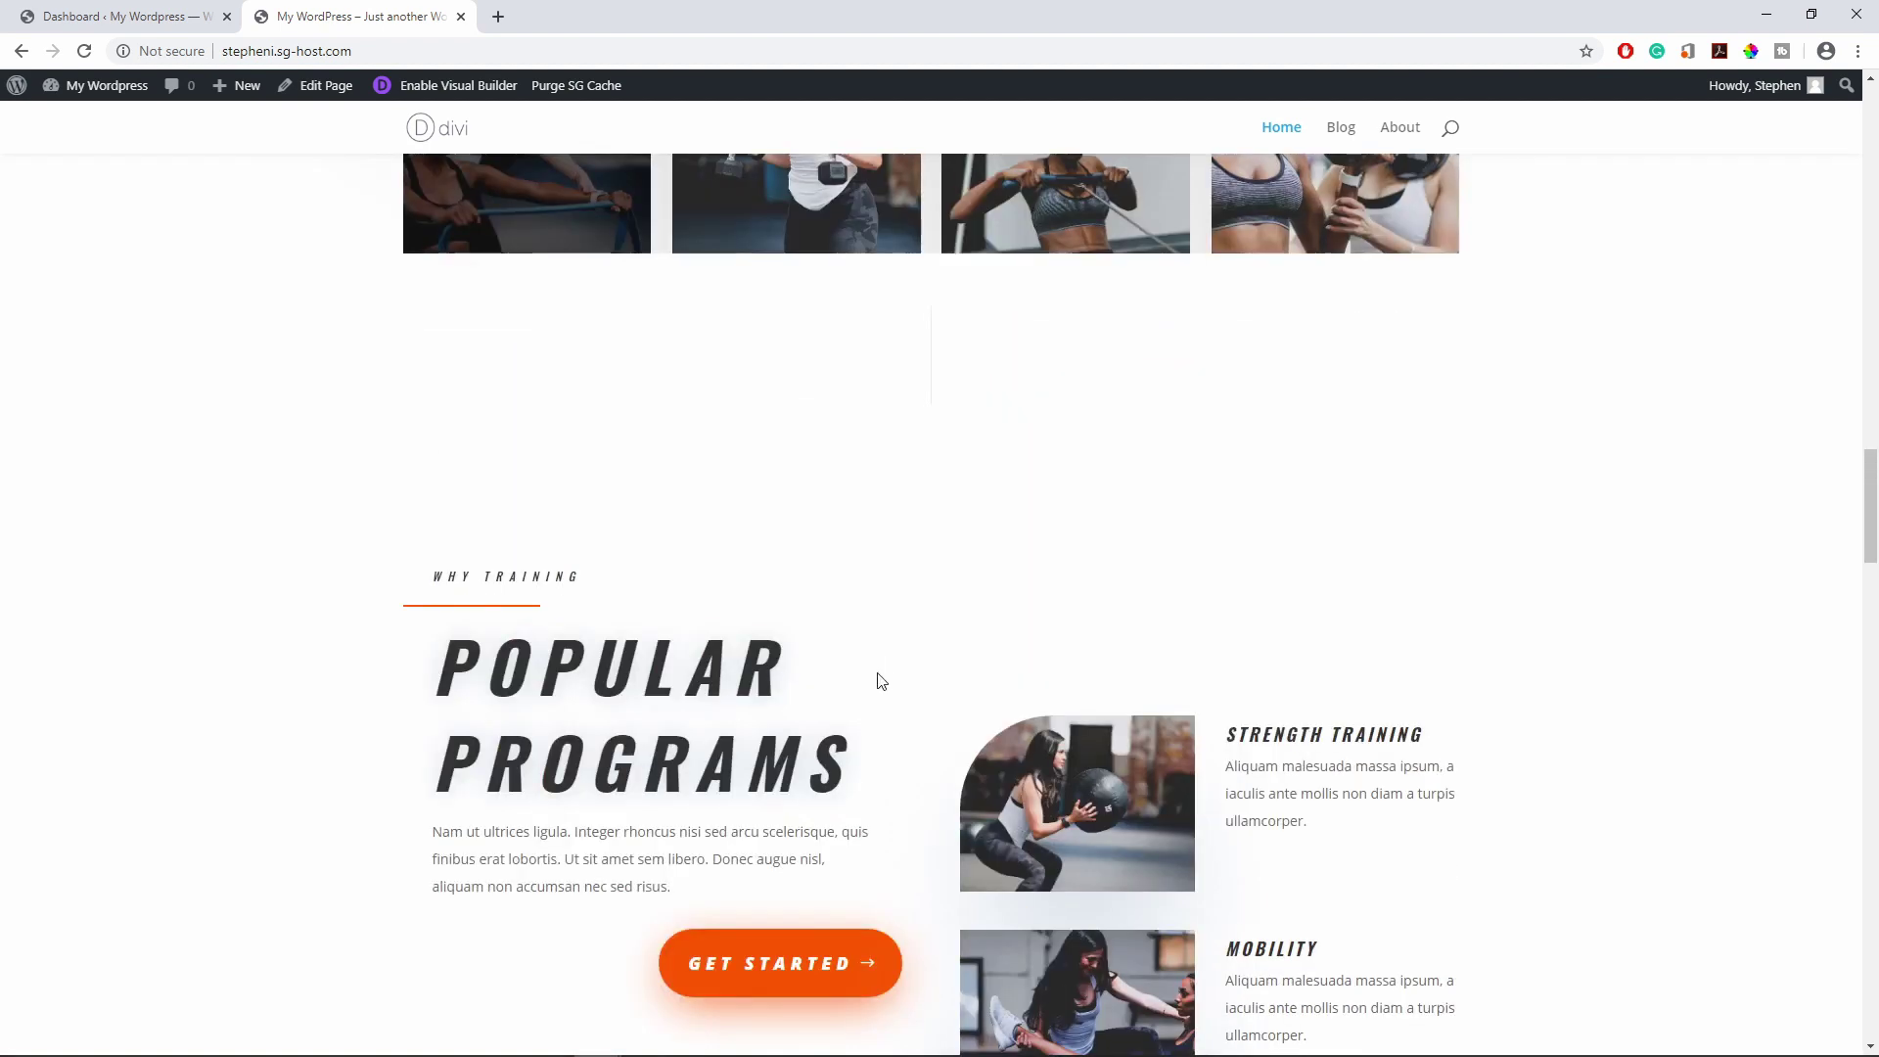
{"action": "scroll", "coordinate": [903, 770], "scroll_direction": "up", "scroll_amount": 18}
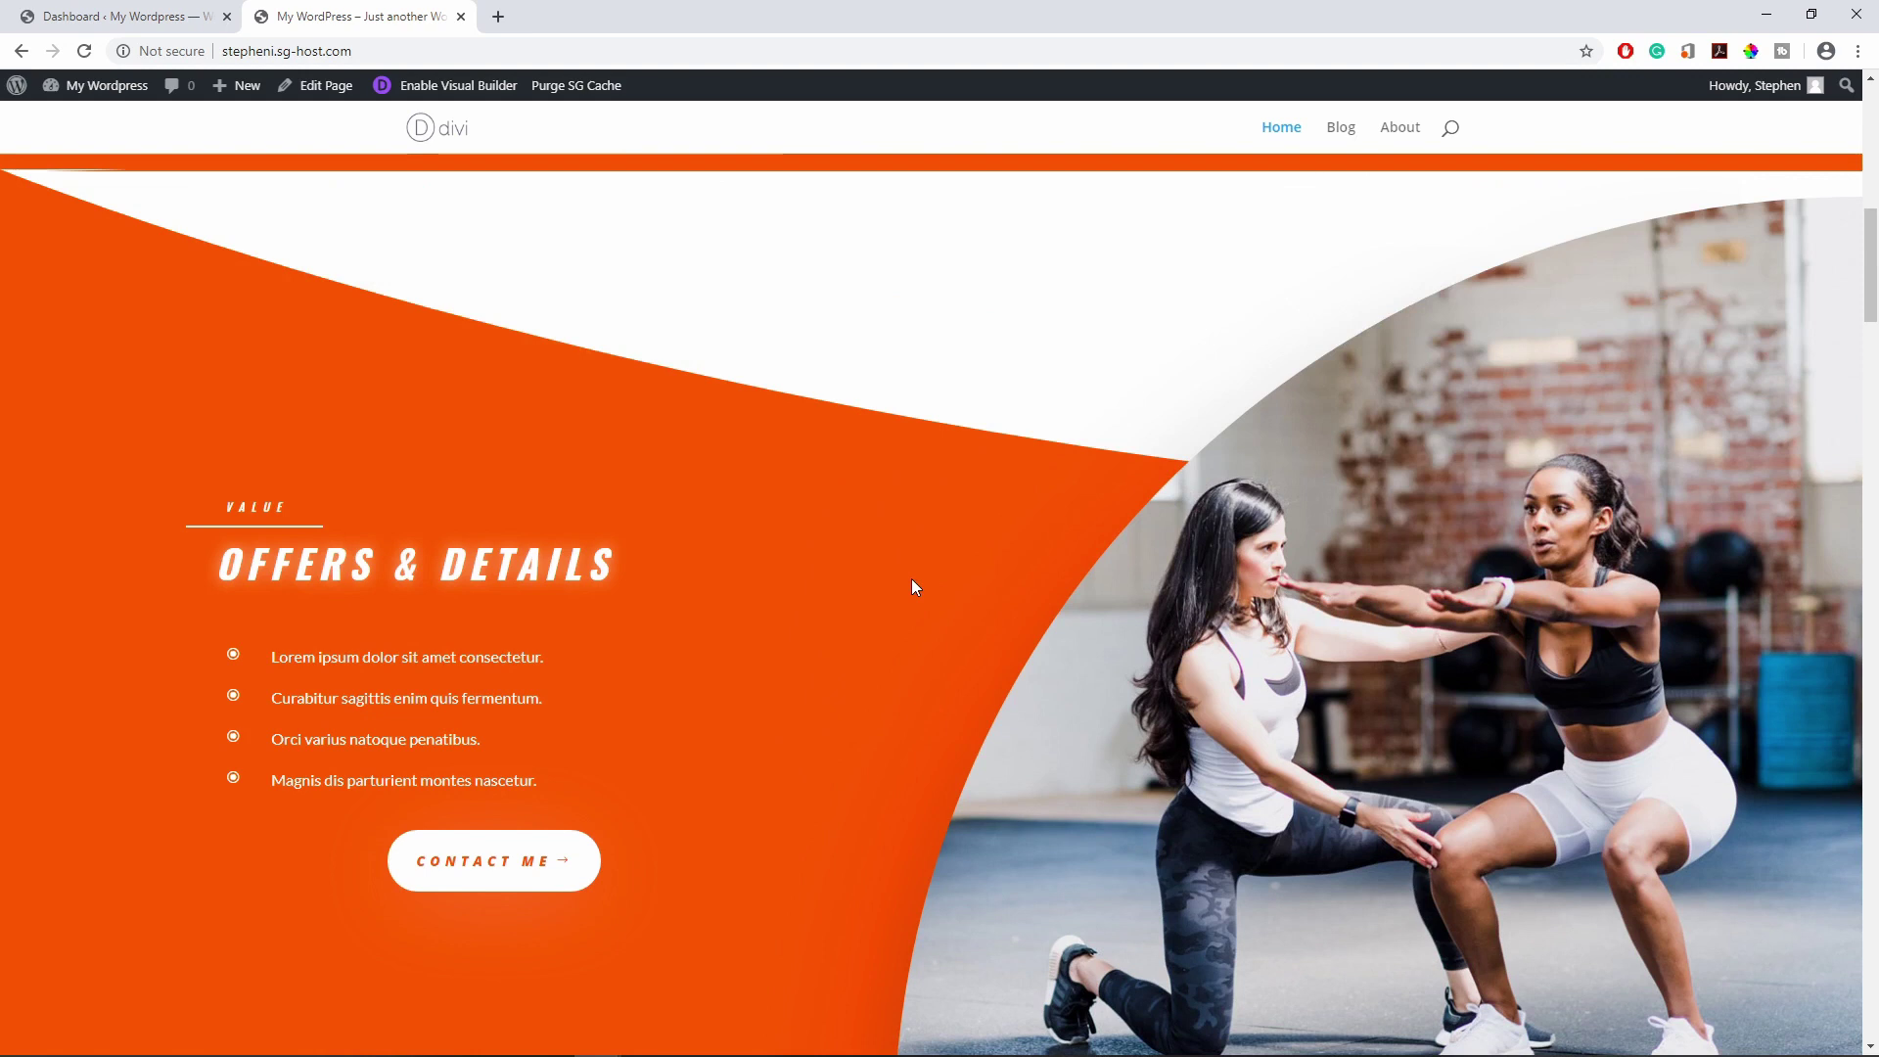
{"action": "scroll", "coordinate": [545, 574], "scroll_direction": "up", "scroll_amount": 4}
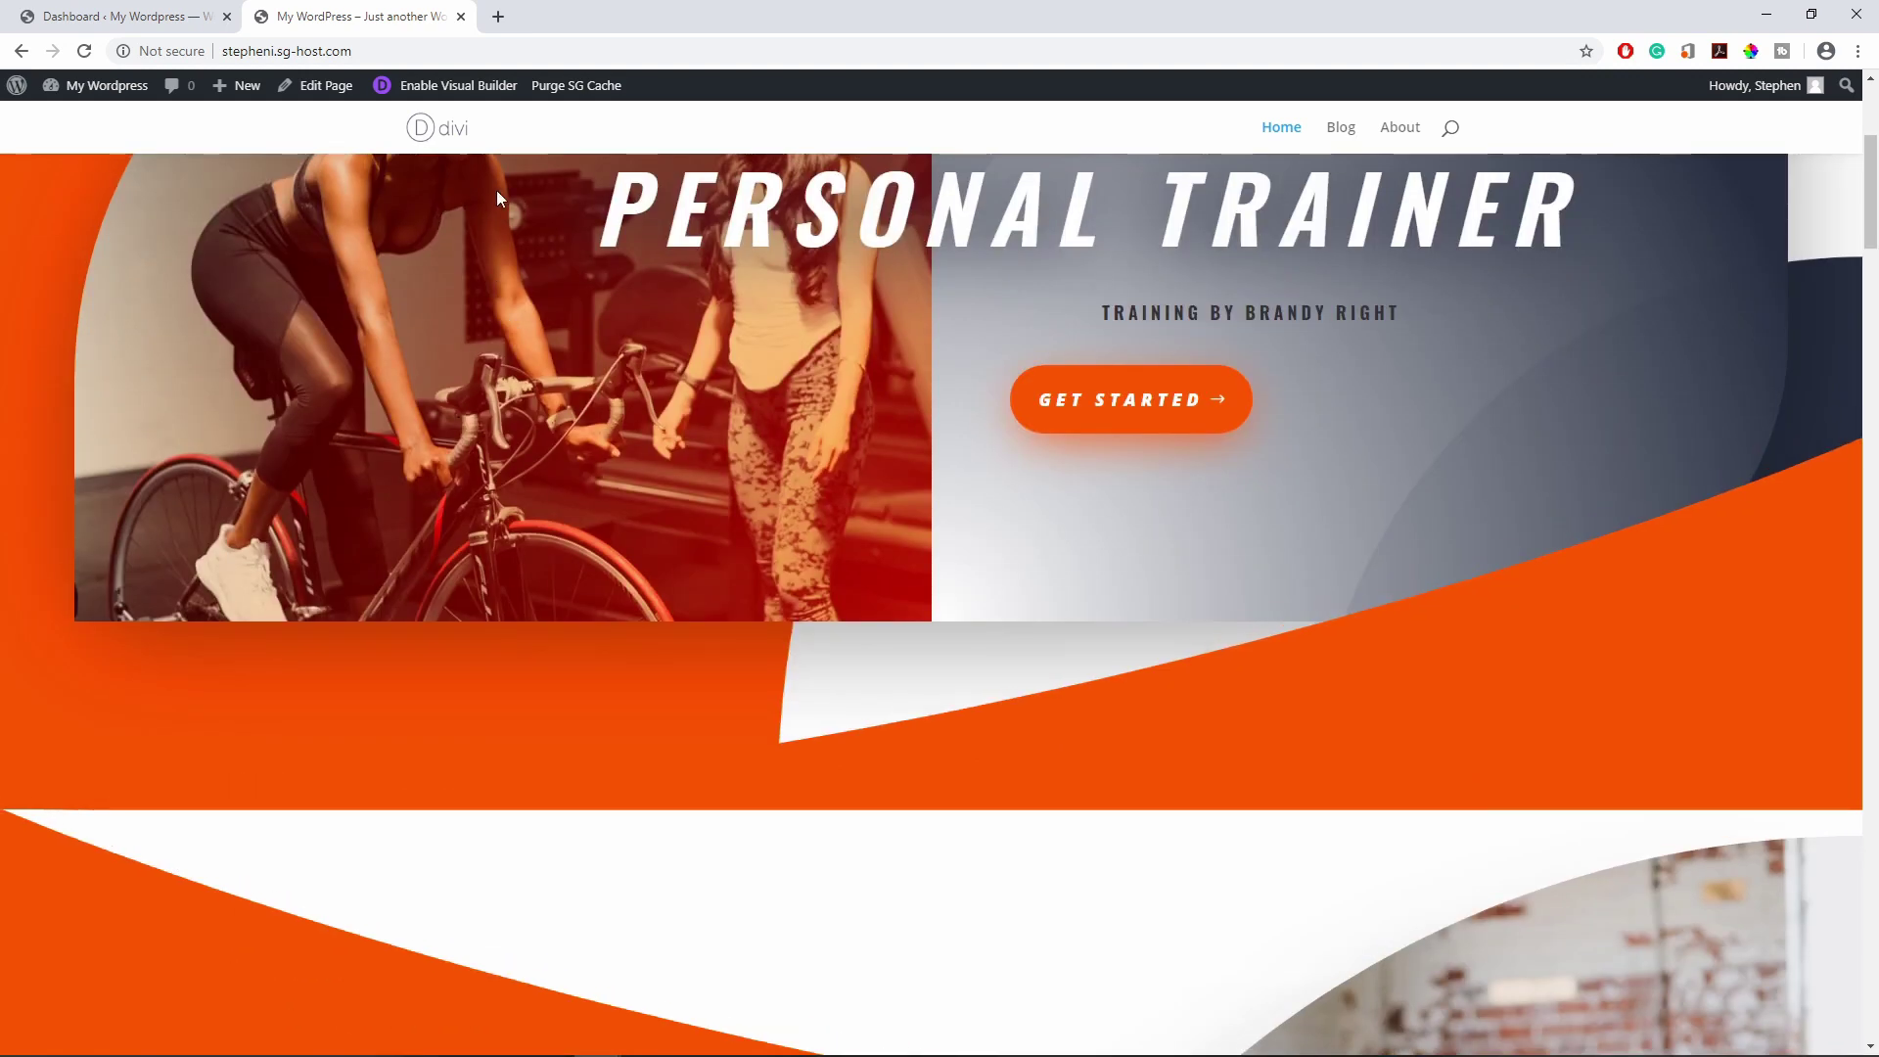
Launch the Visual Builder and scroll past Offers & Details and Pricing Plans to What You Get.
{"action": "left_click", "coordinate": [479, 90]}
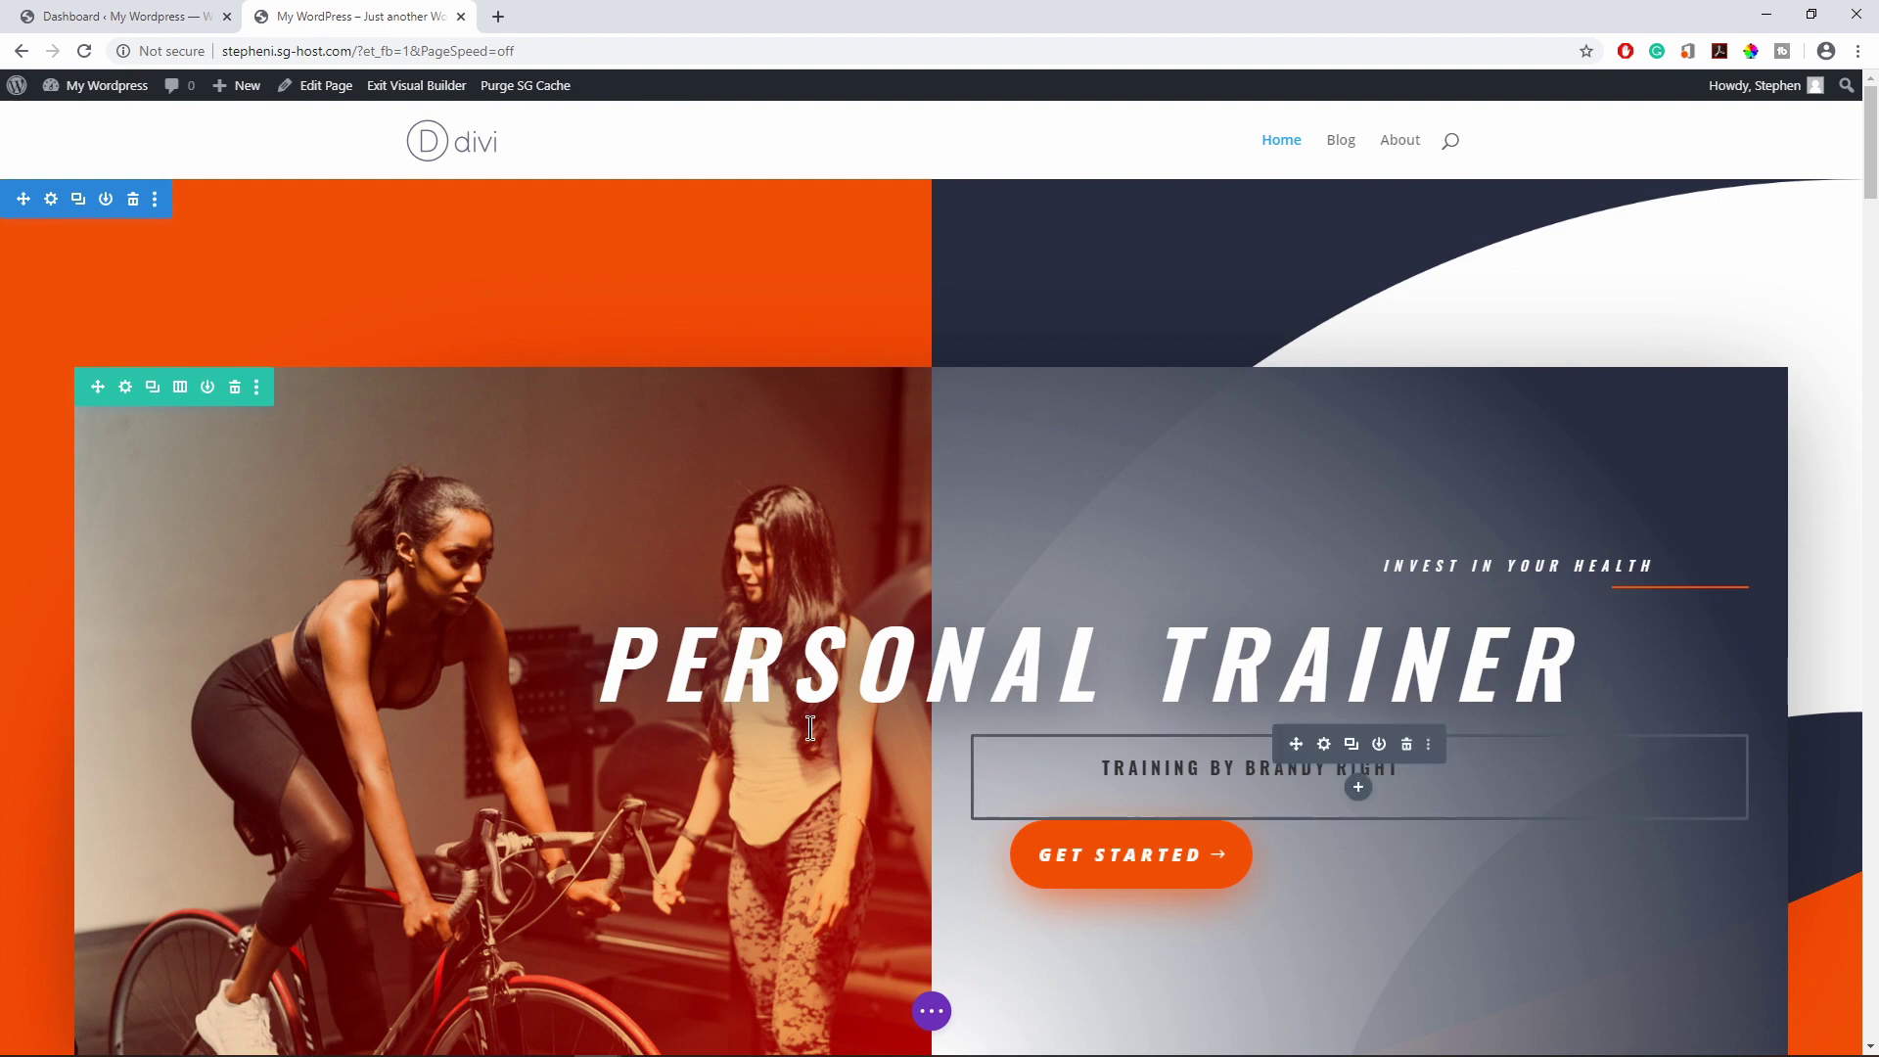
{"action": "scroll", "coordinate": [811, 728], "scroll_direction": "down", "scroll_amount": 10}
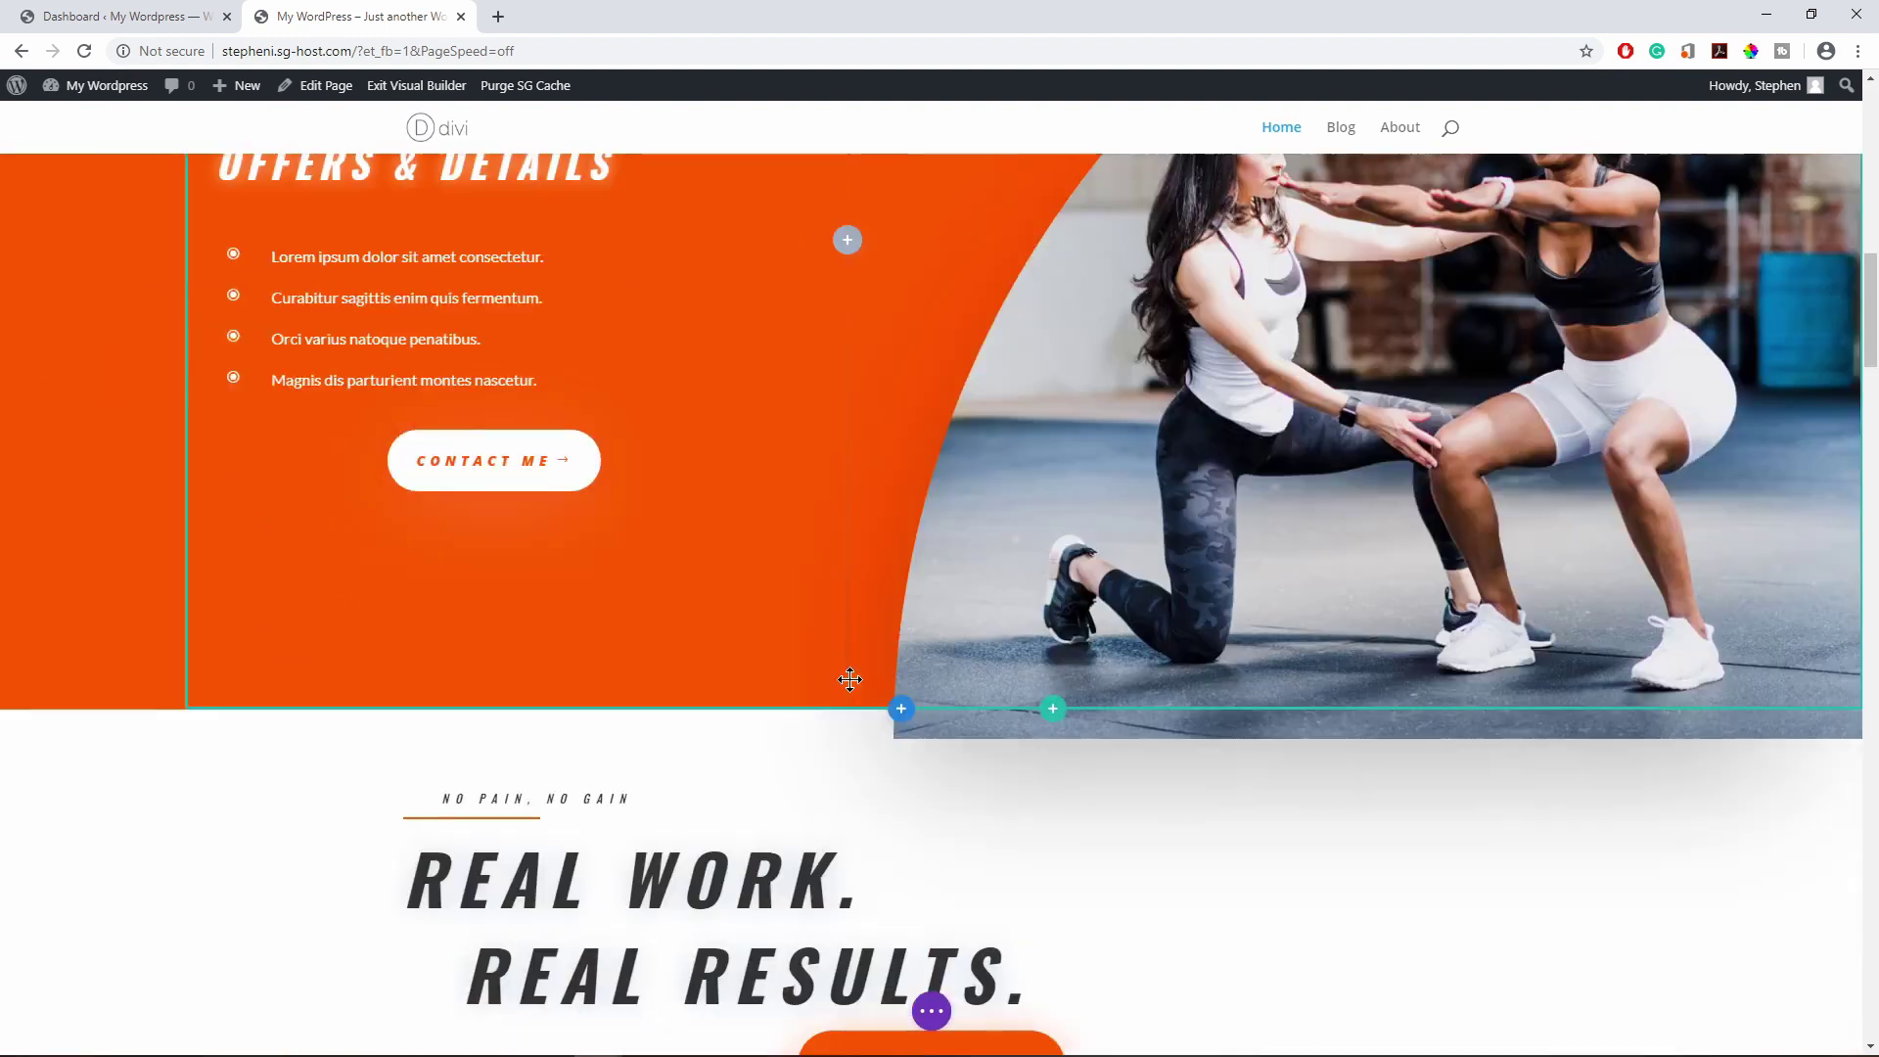
{"action": "scroll", "coordinate": [850, 679], "scroll_direction": "up", "scroll_amount": 5}
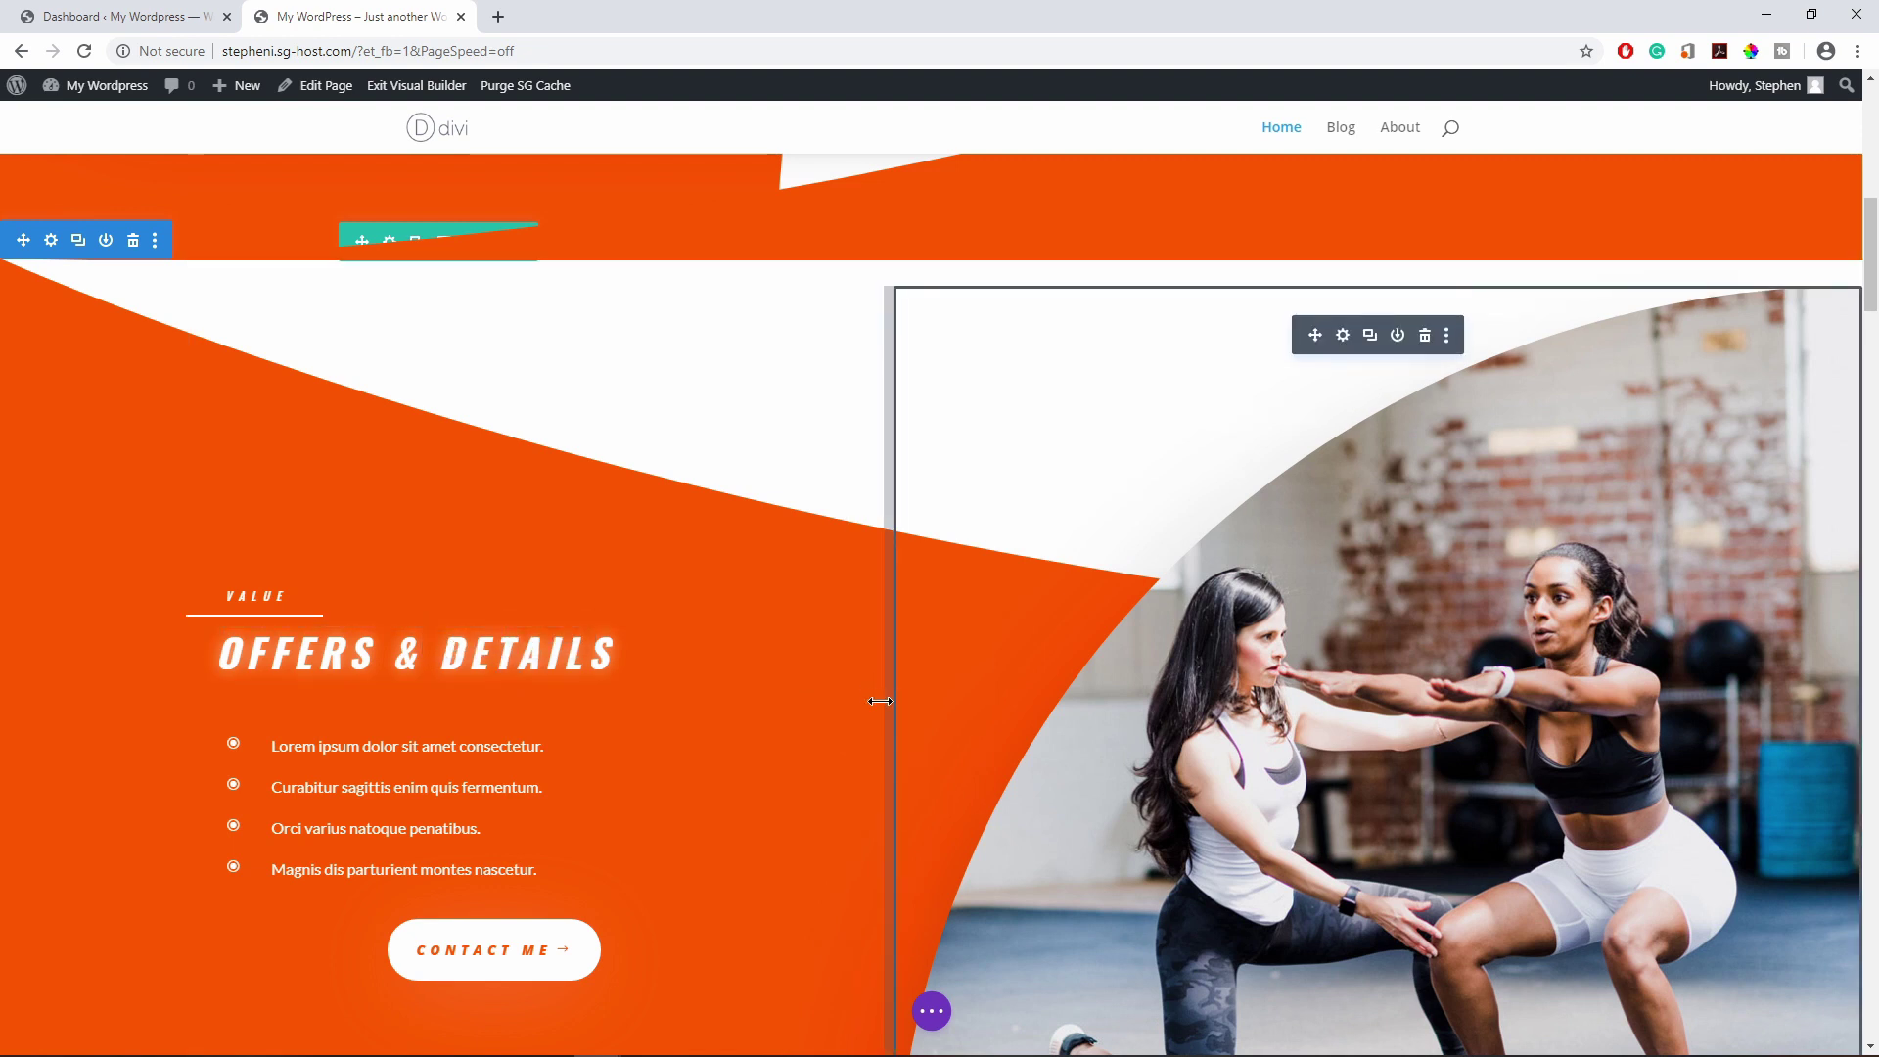
{"action": "scroll", "coordinate": [880, 701], "scroll_direction": "down", "scroll_amount": 10}
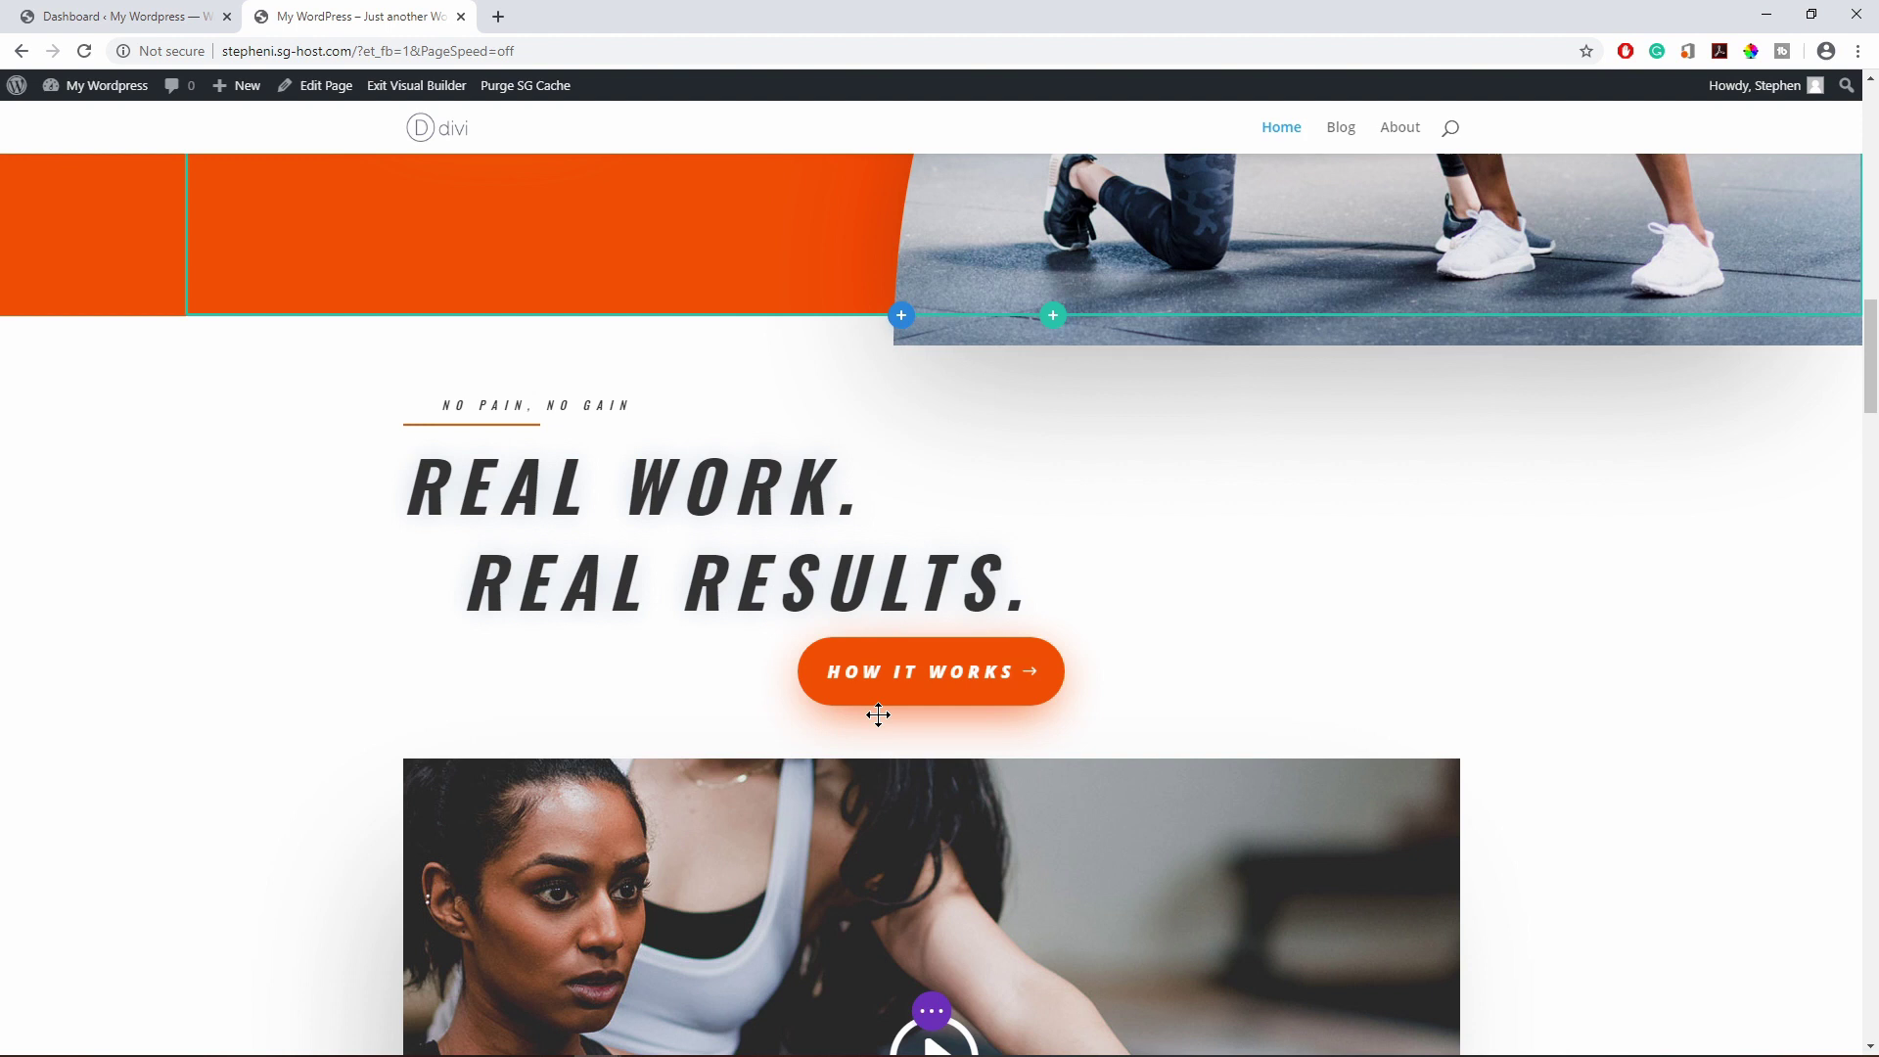
{"action": "scroll", "coordinate": [877, 715], "scroll_direction": "down", "scroll_amount": 8}
{"action": "scroll", "coordinate": [878, 714], "scroll_direction": "down", "scroll_amount": 9}
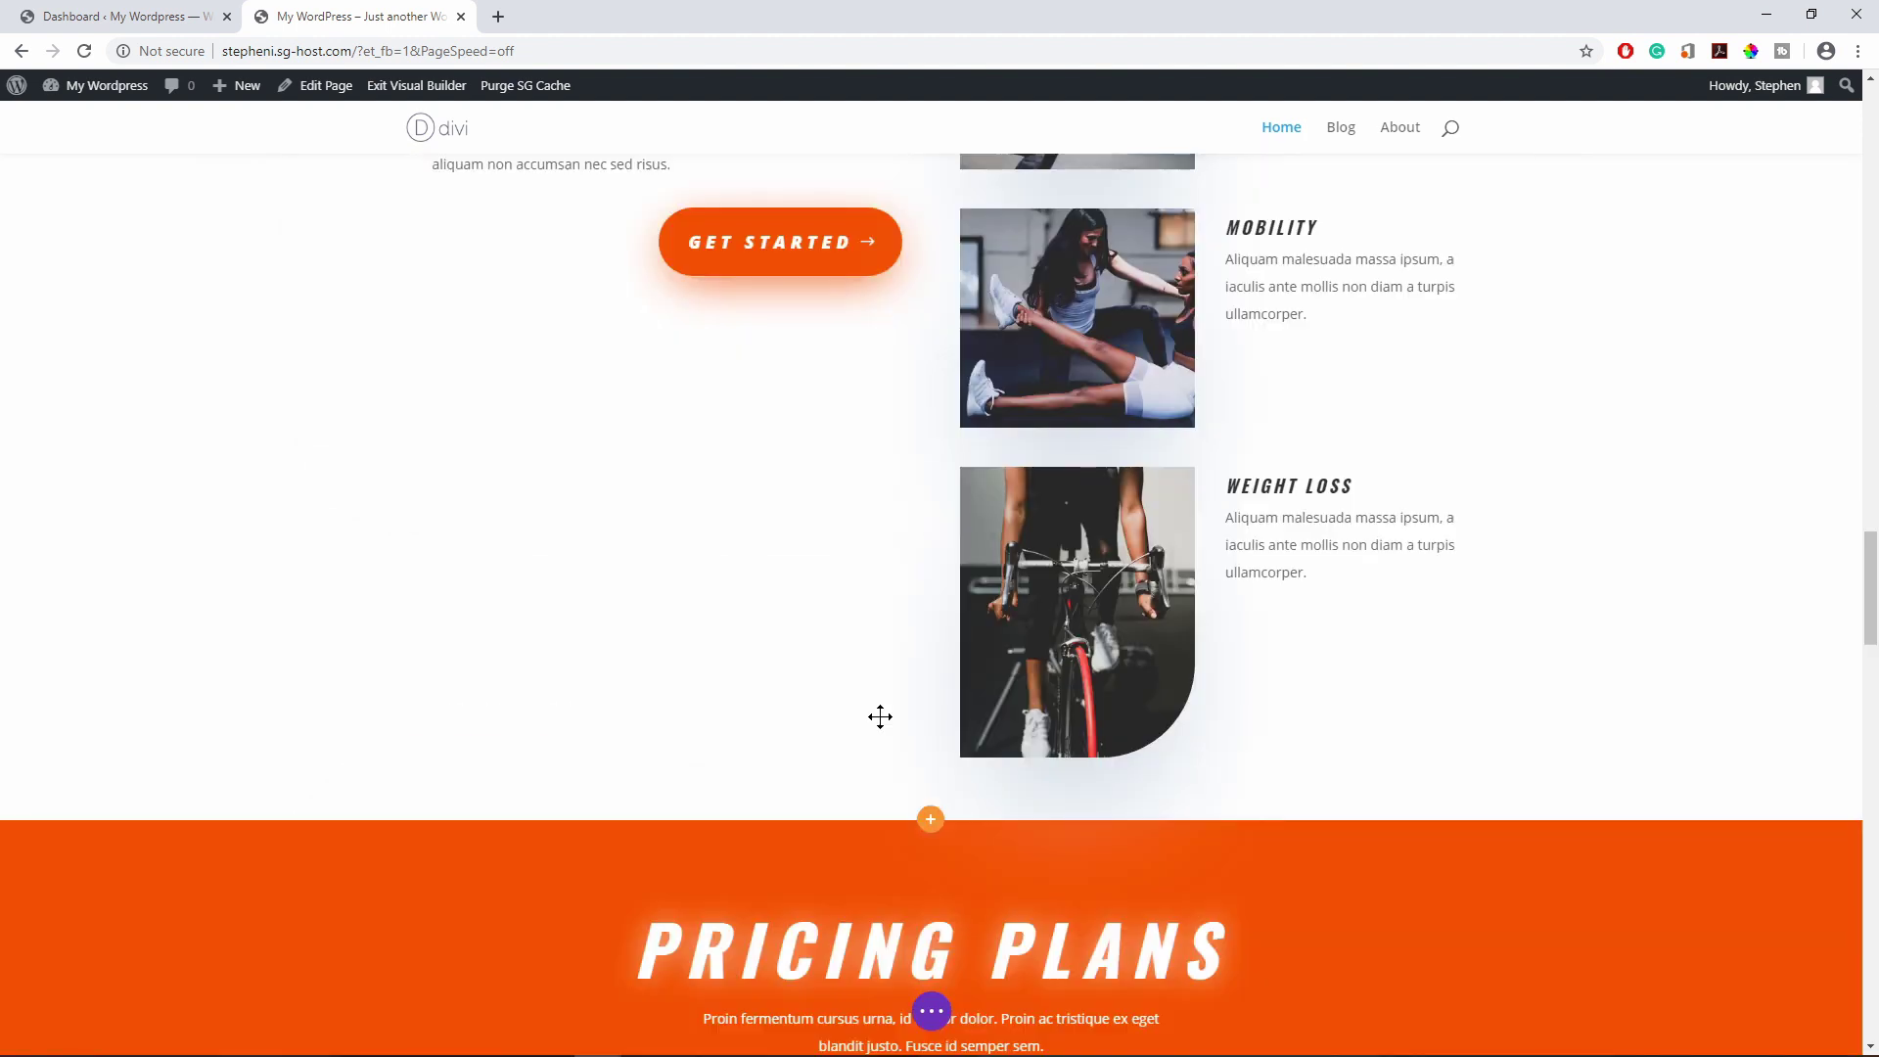
{"action": "scroll", "coordinate": [880, 716], "scroll_direction": "down", "scroll_amount": 7}
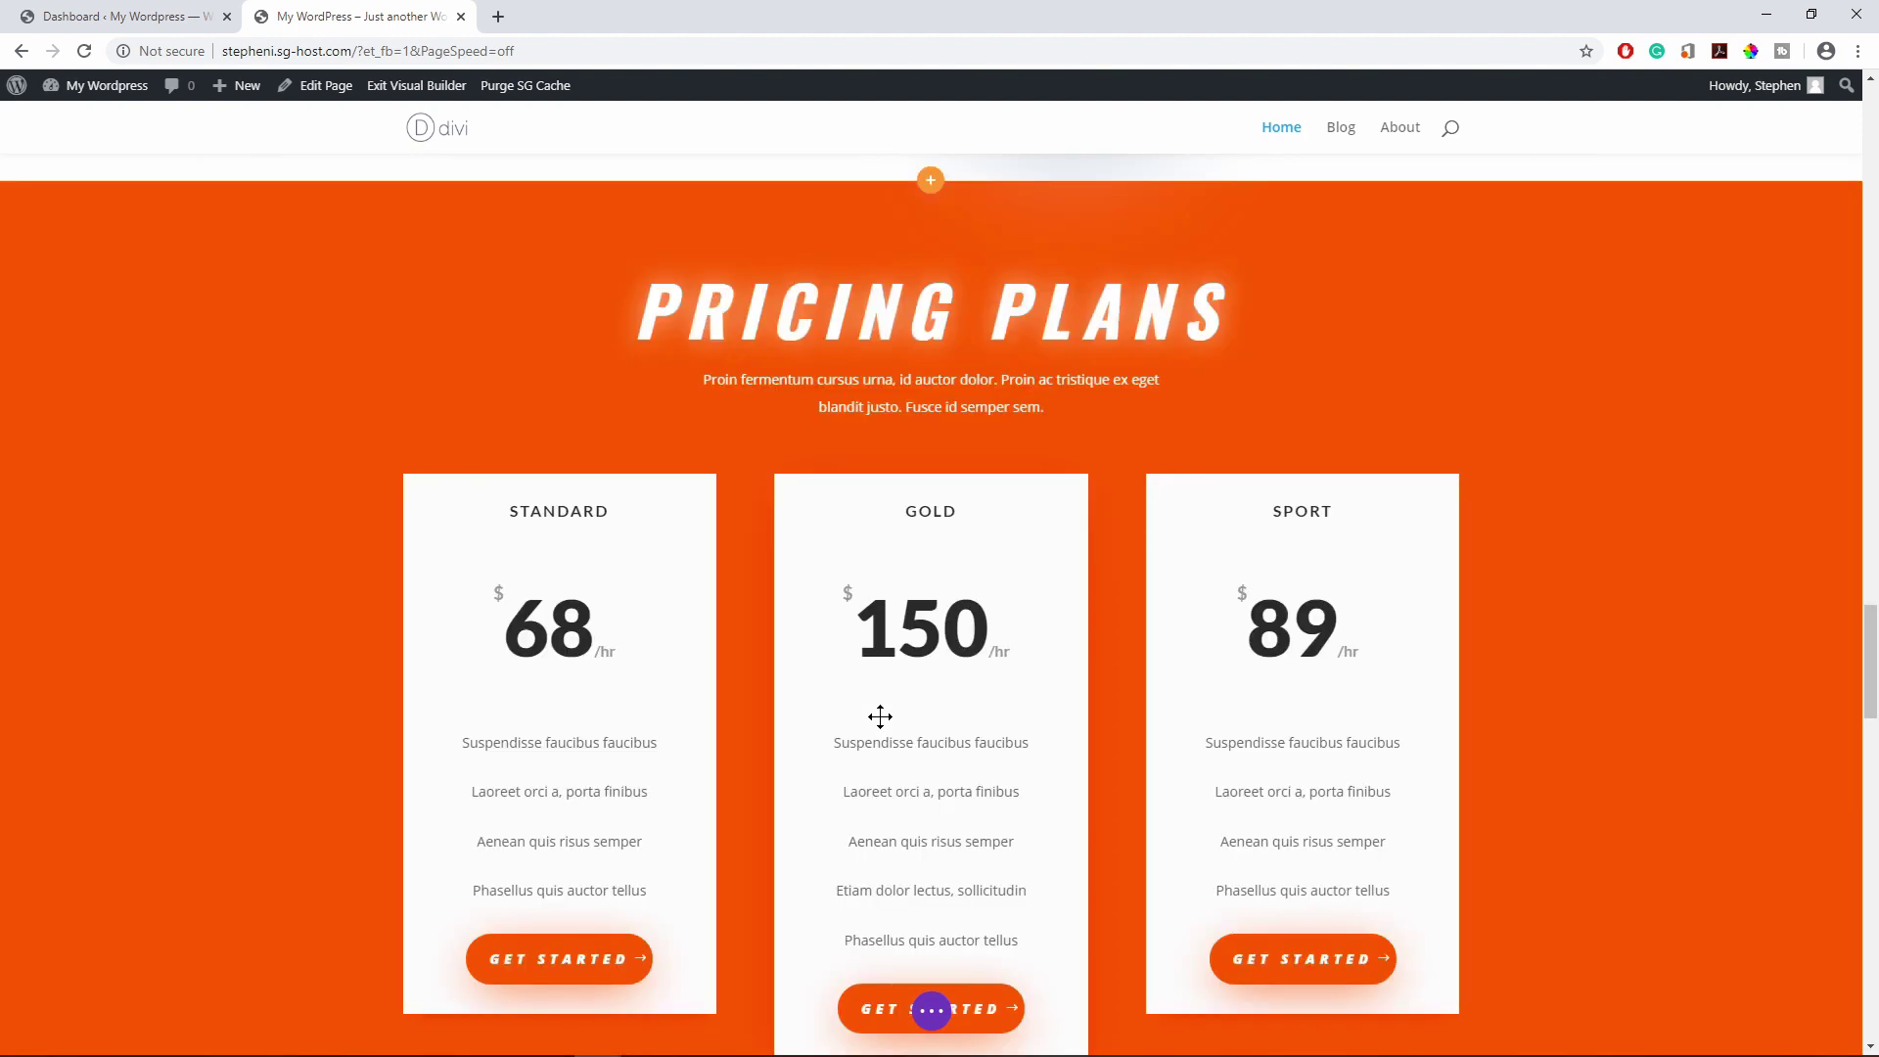
{"action": "scroll", "coordinate": [880, 716], "scroll_direction": "down", "scroll_amount": 8}
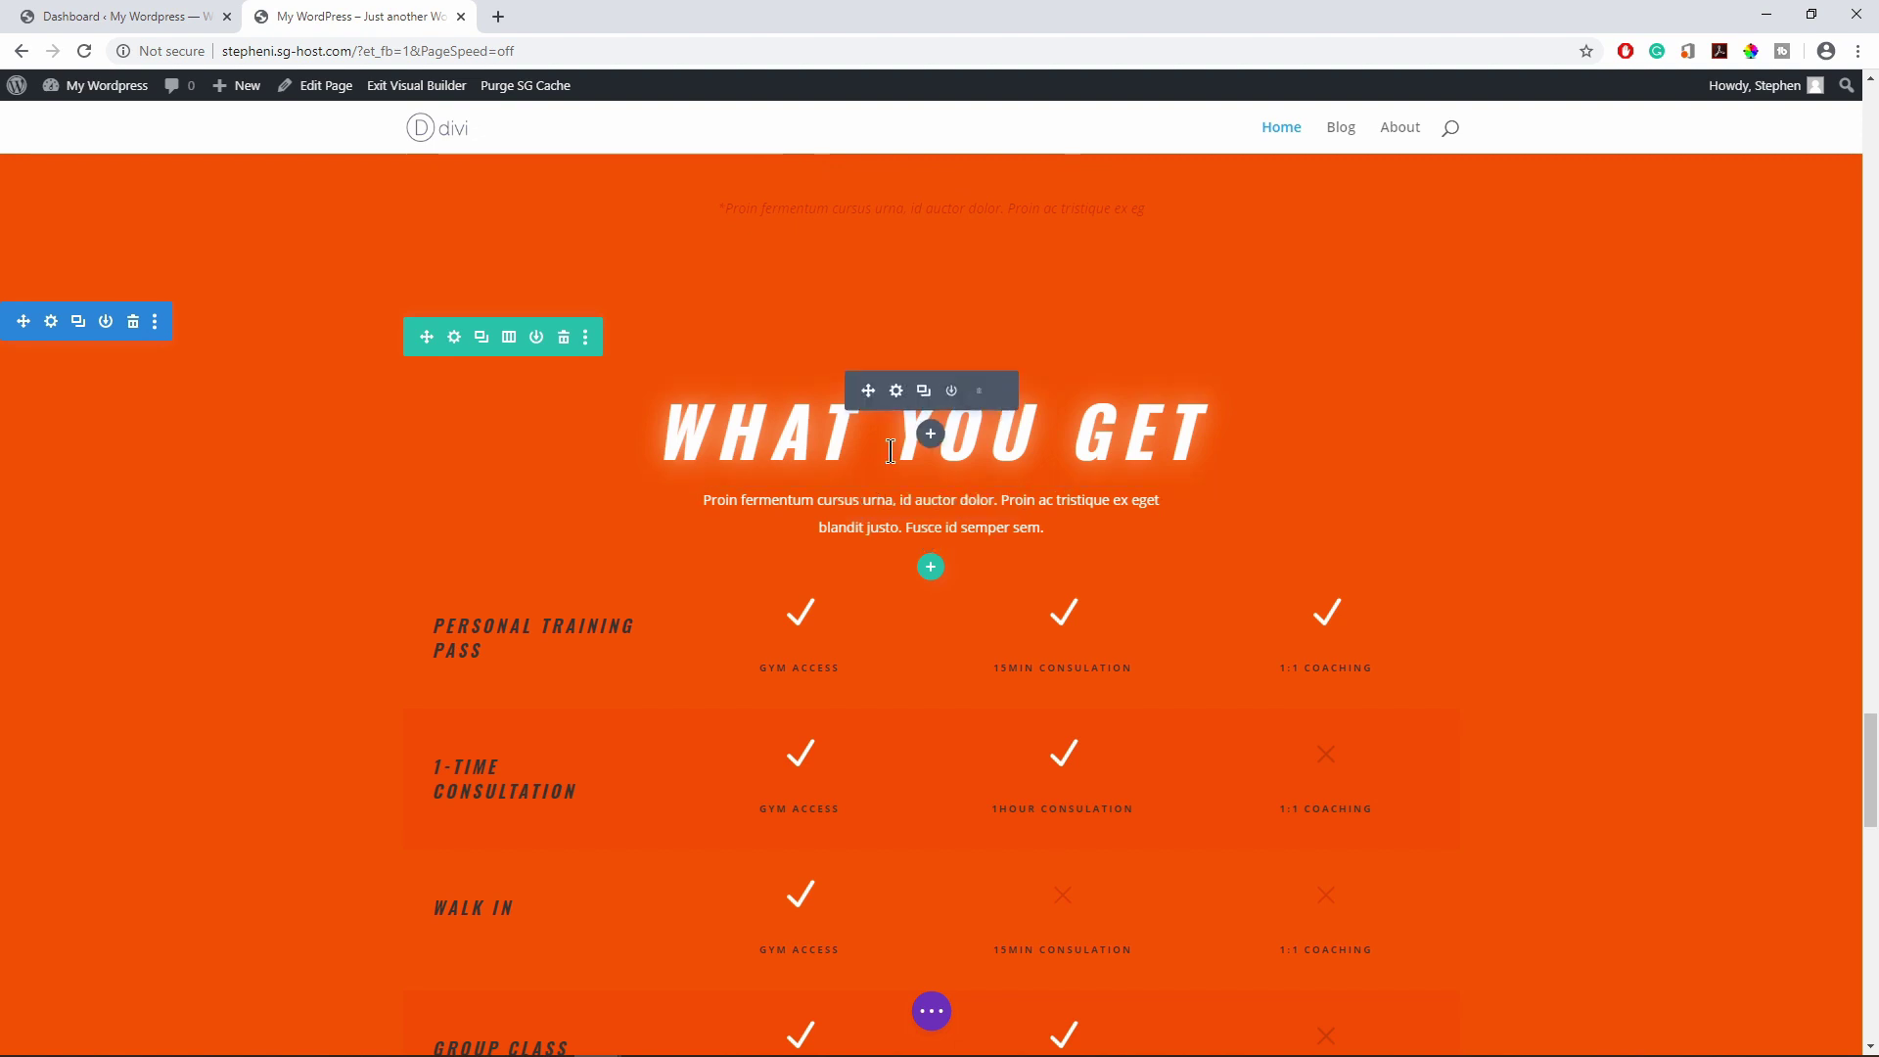
Paste 'whatyouget' into the CSS ID field in the What You Get heading's Advanced settings.
{"action": "left_click", "coordinate": [896, 392]}
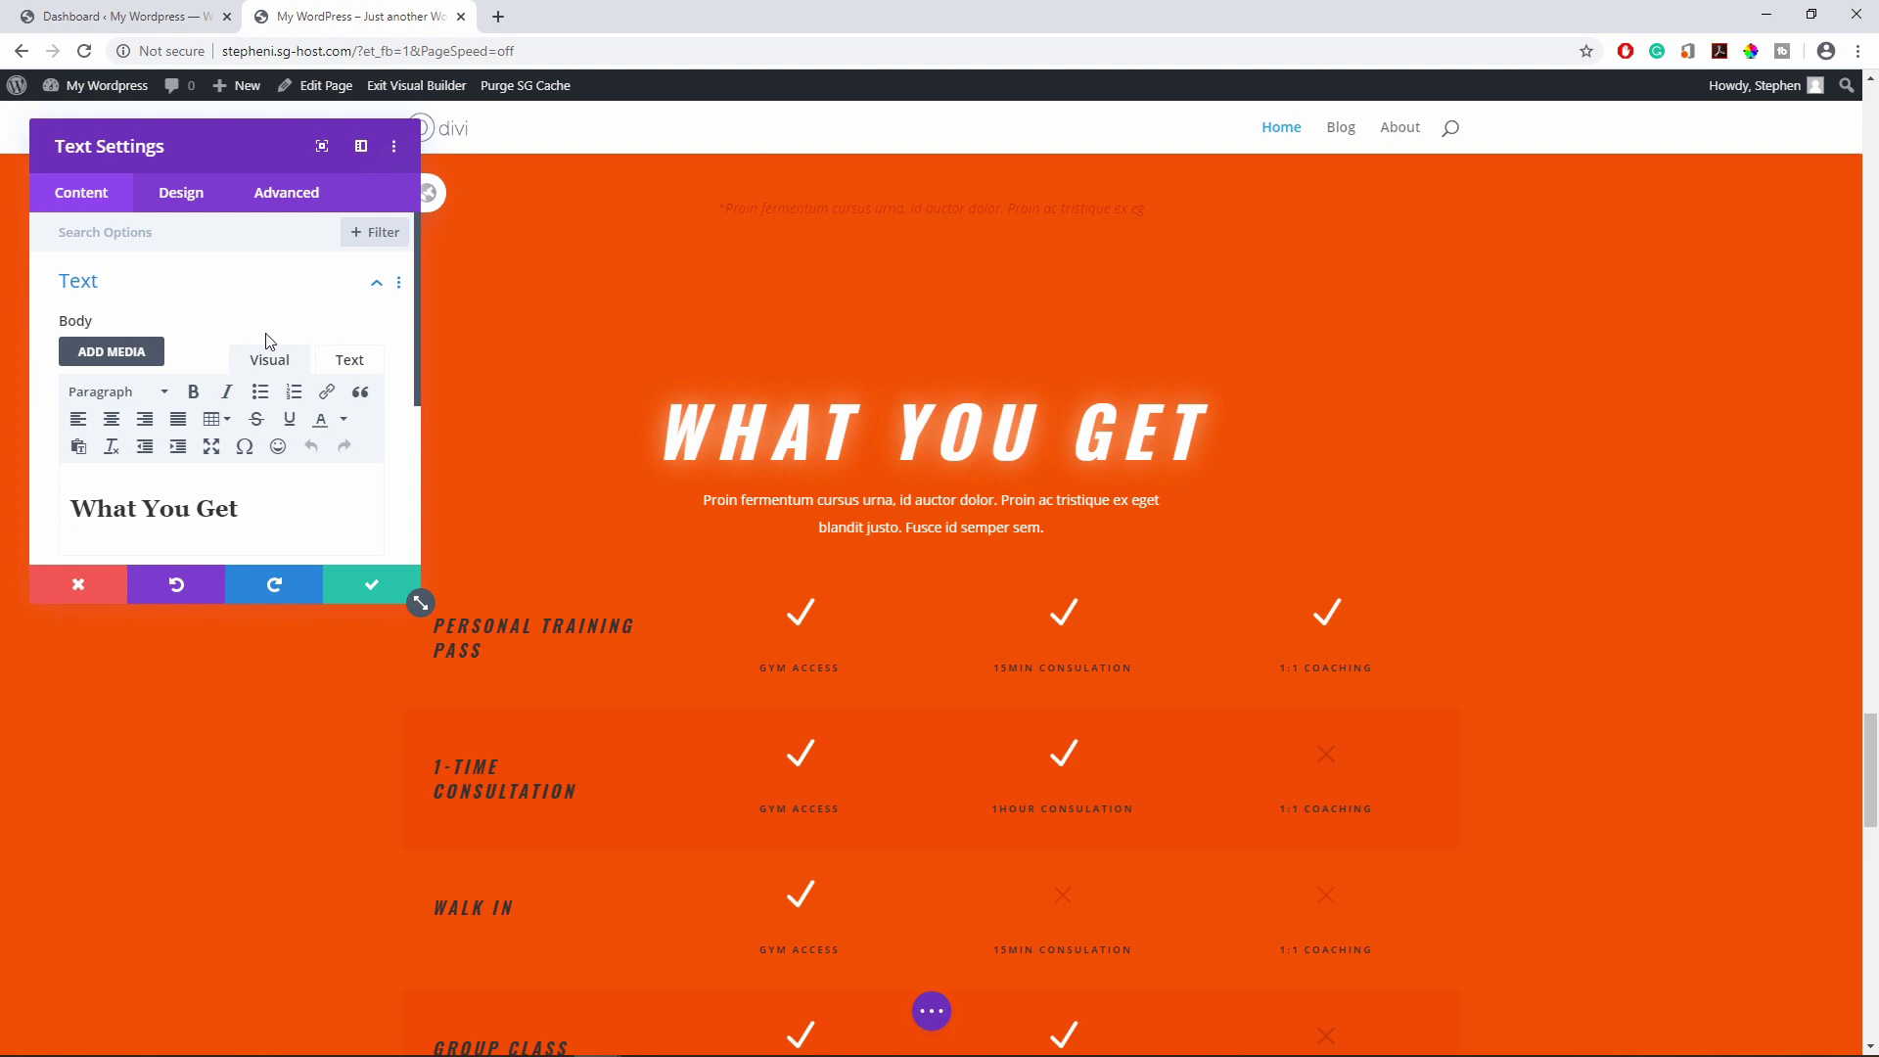
{"action": "left_click", "coordinate": [296, 197]}
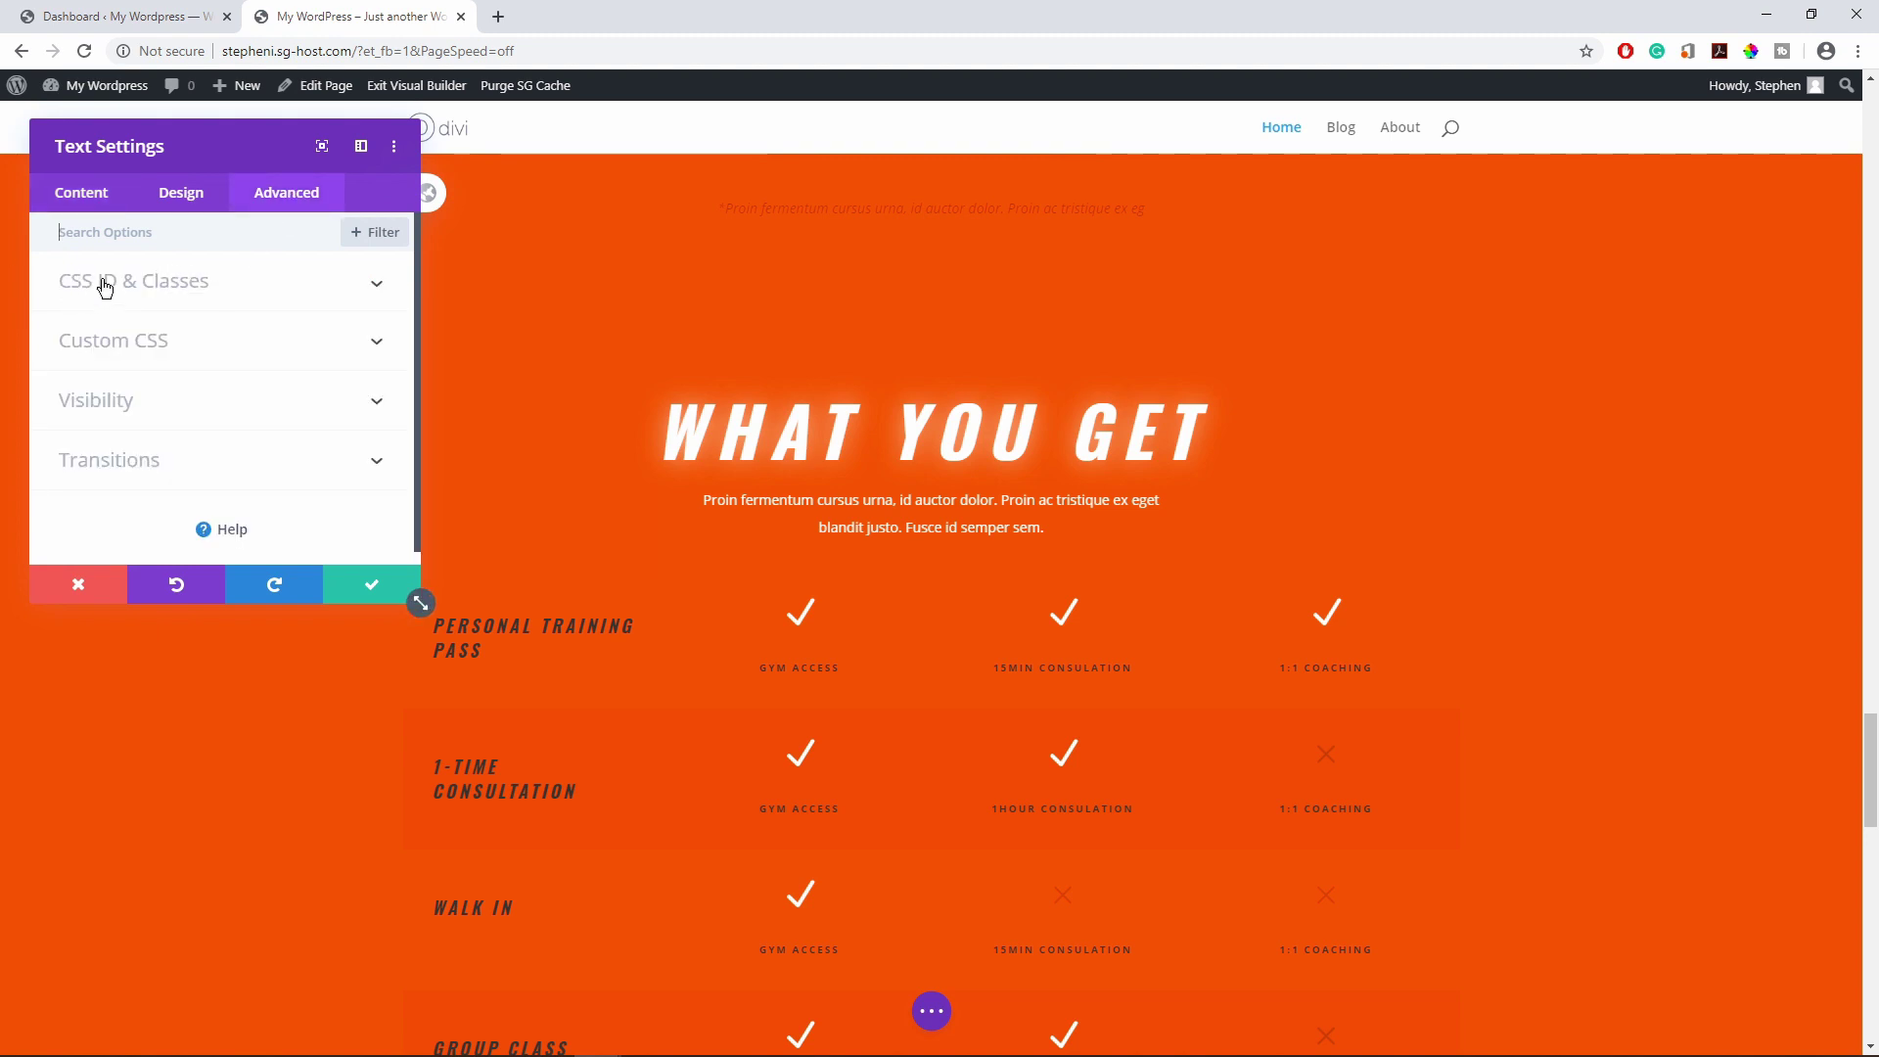
{"action": "left_click", "coordinate": [151, 285]}
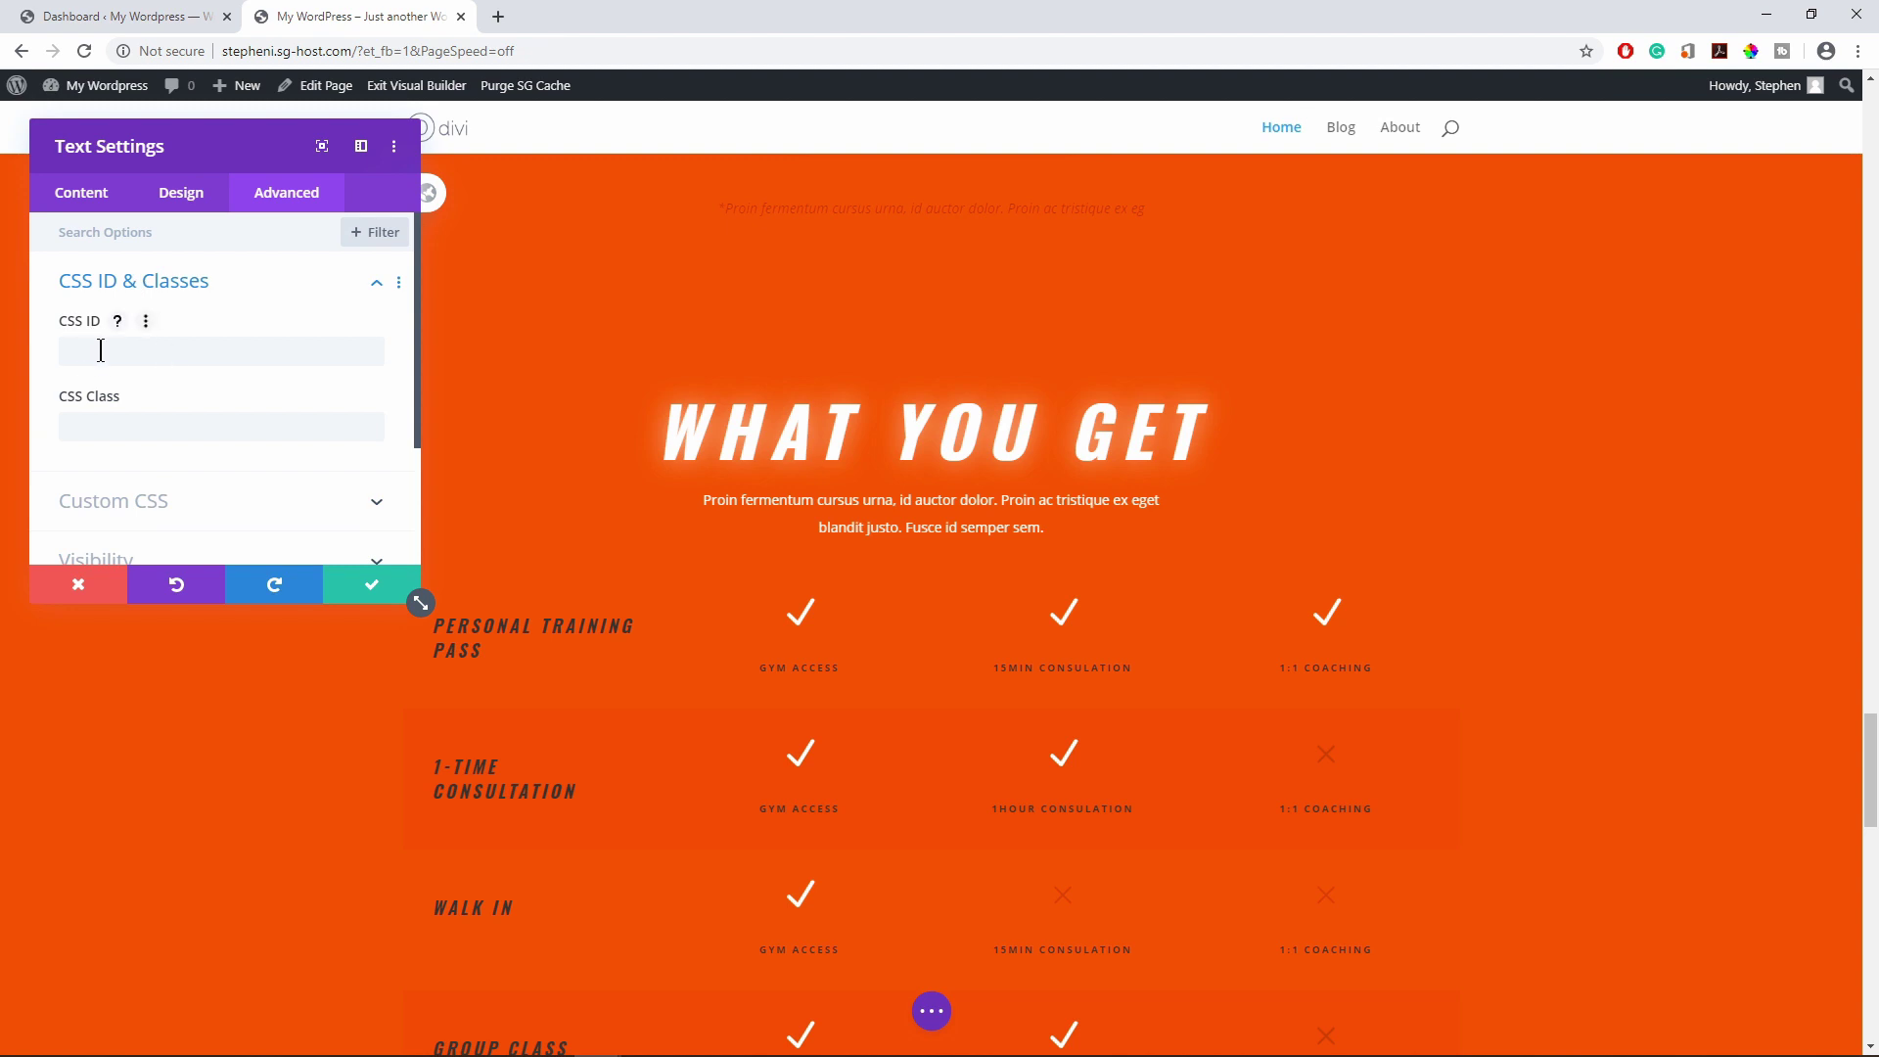
{"action": "left_click", "coordinate": [94, 351]}
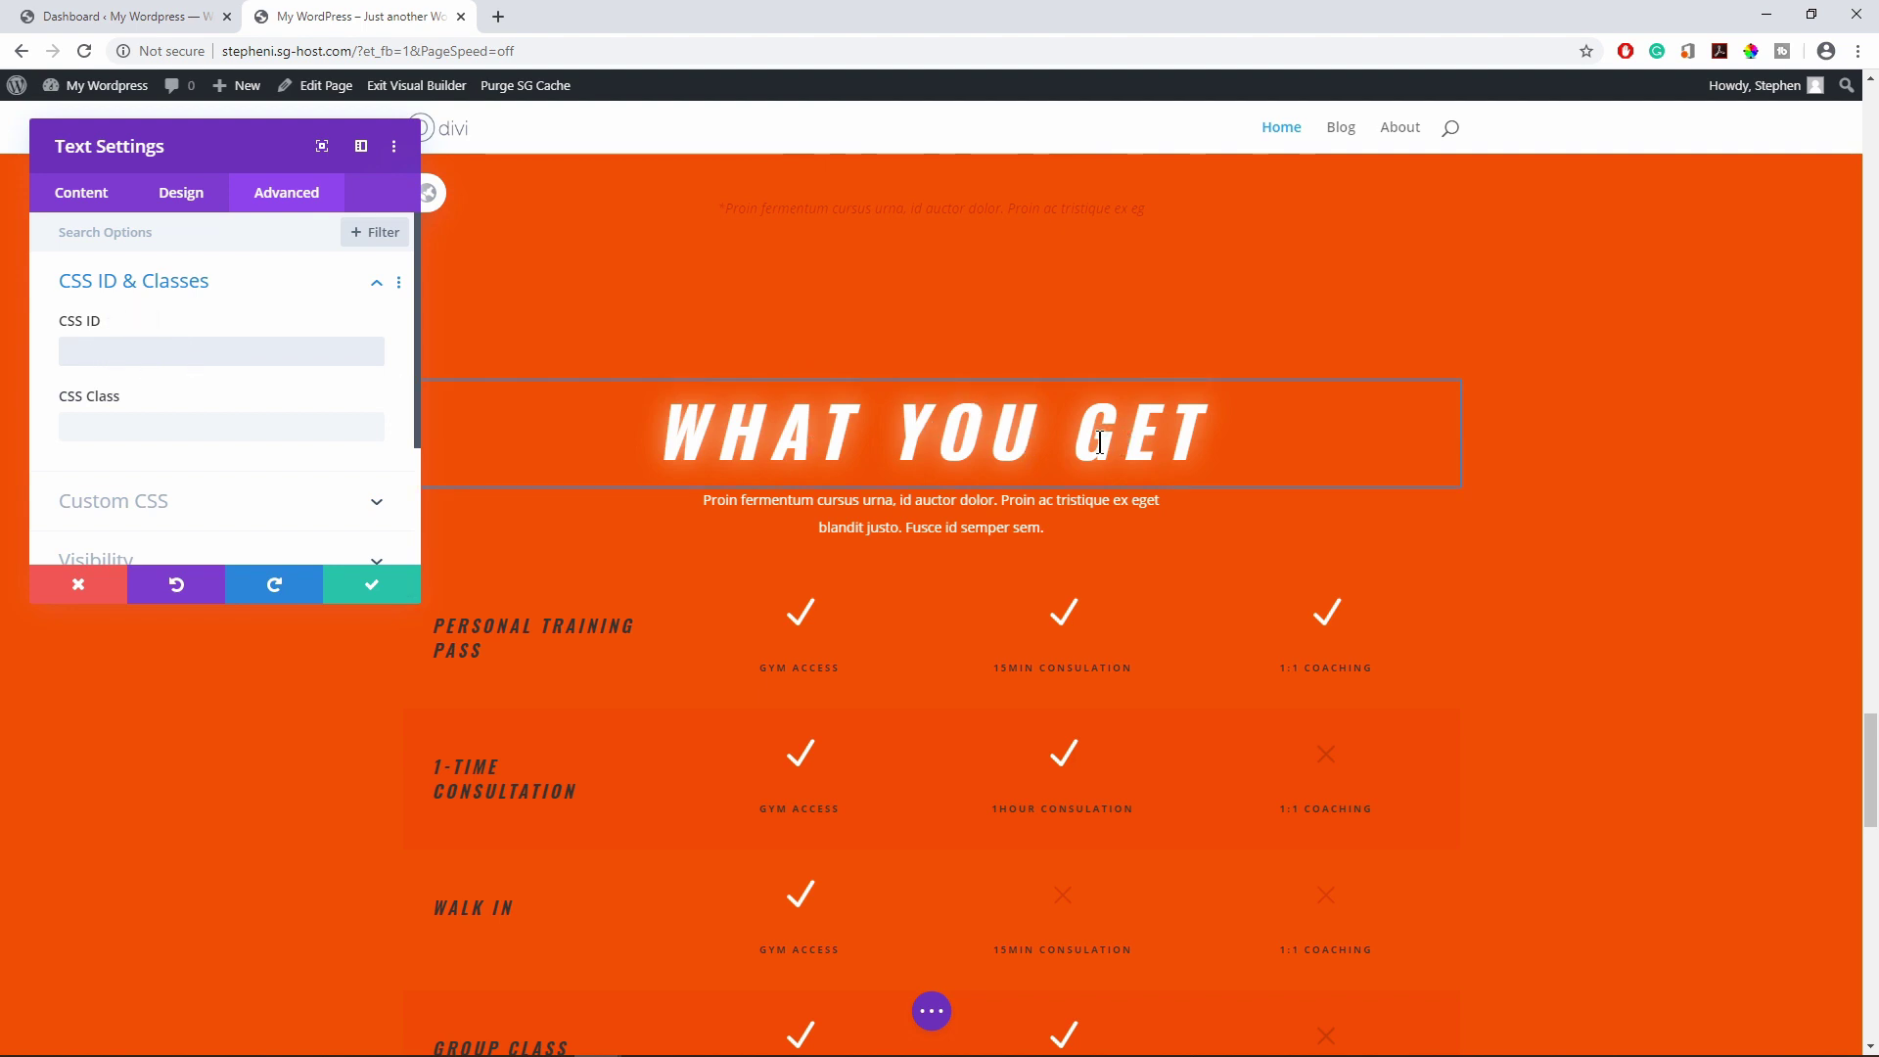
{"action": "left_click", "coordinate": [240, 357]}
{"action": "type", "text": "whatyouget"}
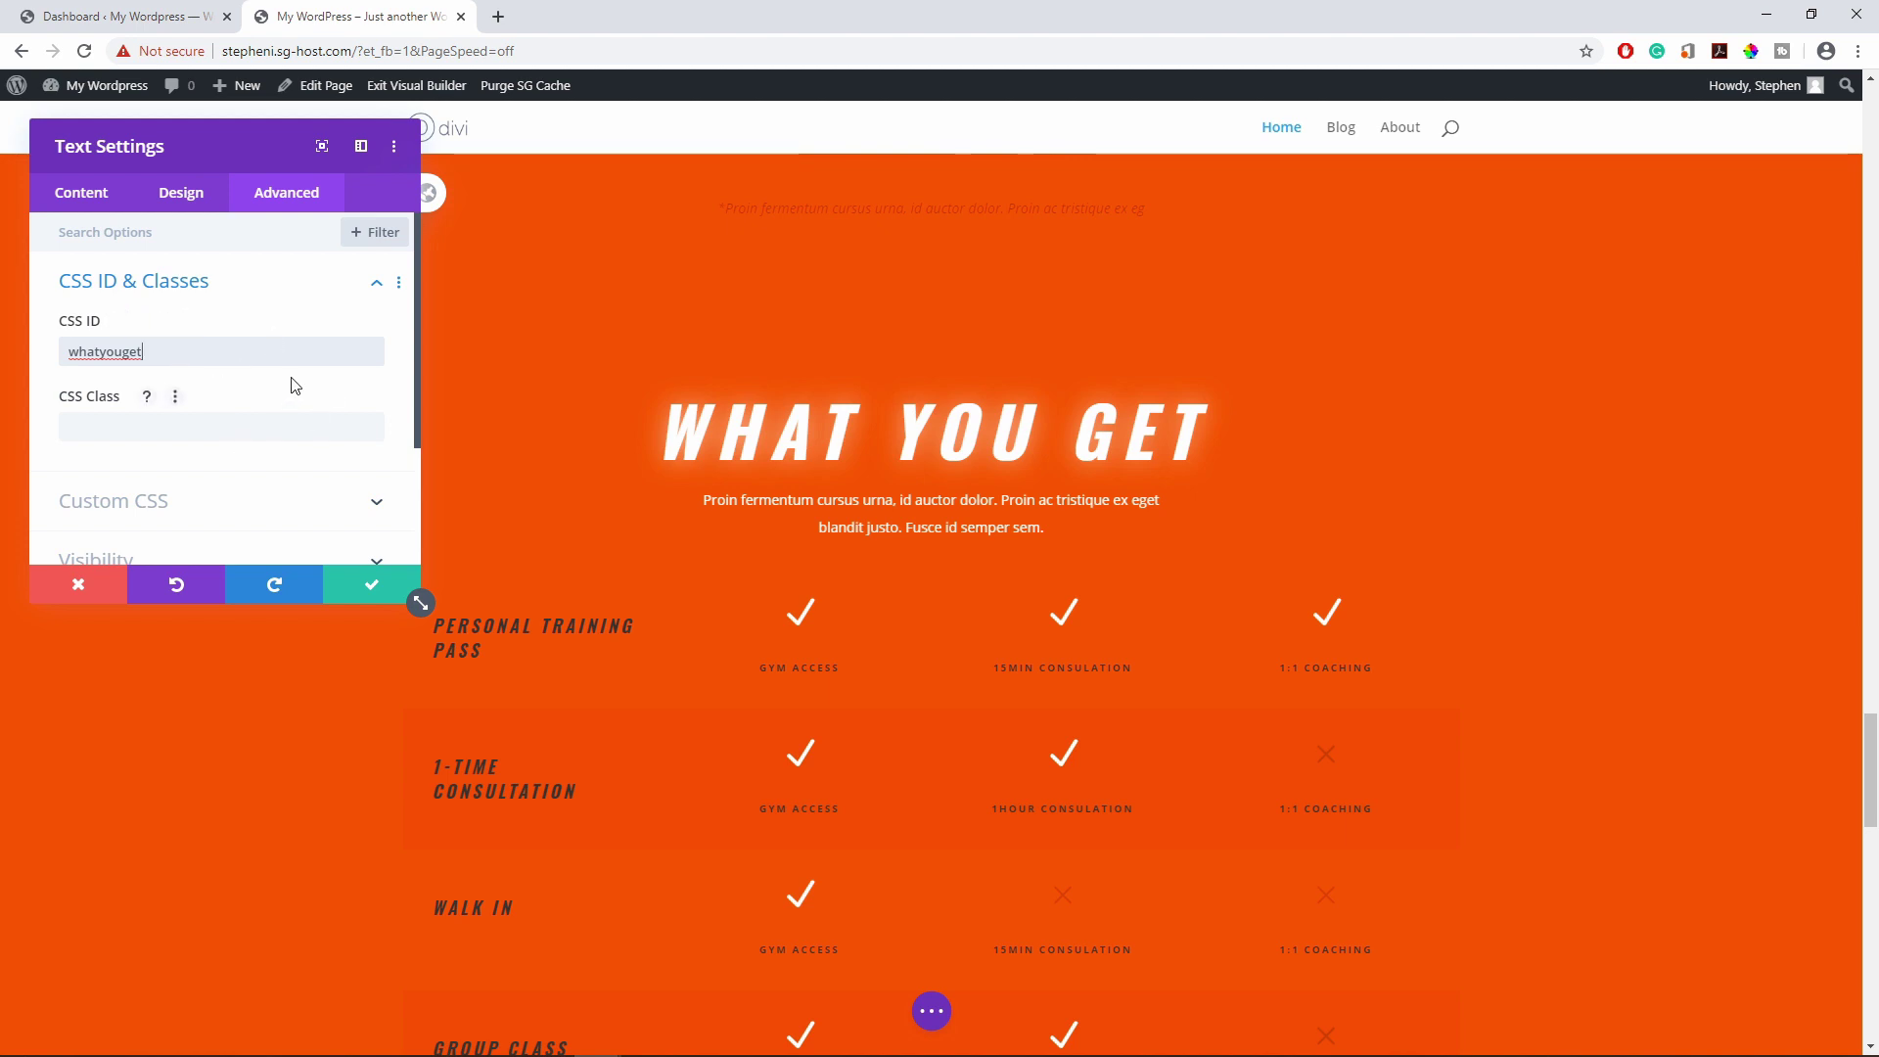
Confirm the whatyouget CSS ID and scroll back up the page.
{"action": "left_click", "coordinate": [372, 584]}
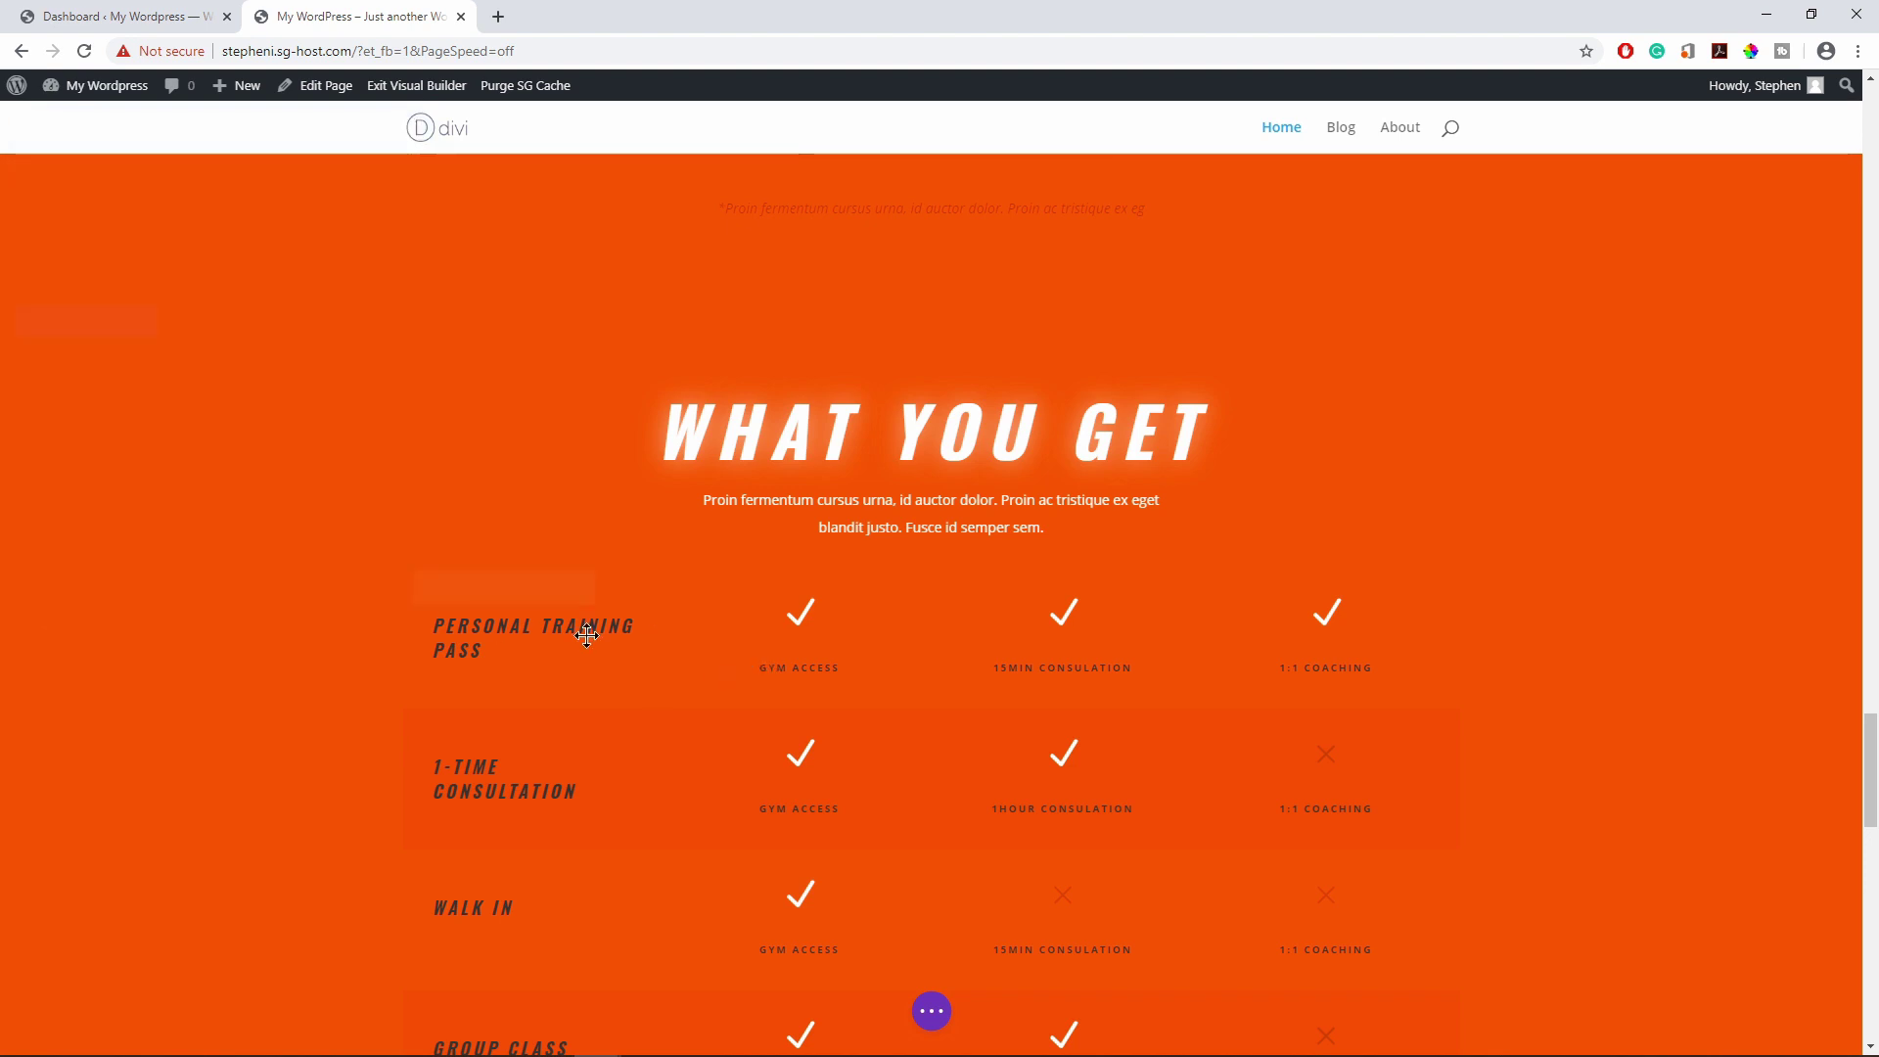
{"action": "scroll", "coordinate": [586, 635], "scroll_direction": "up", "scroll_amount": 20}
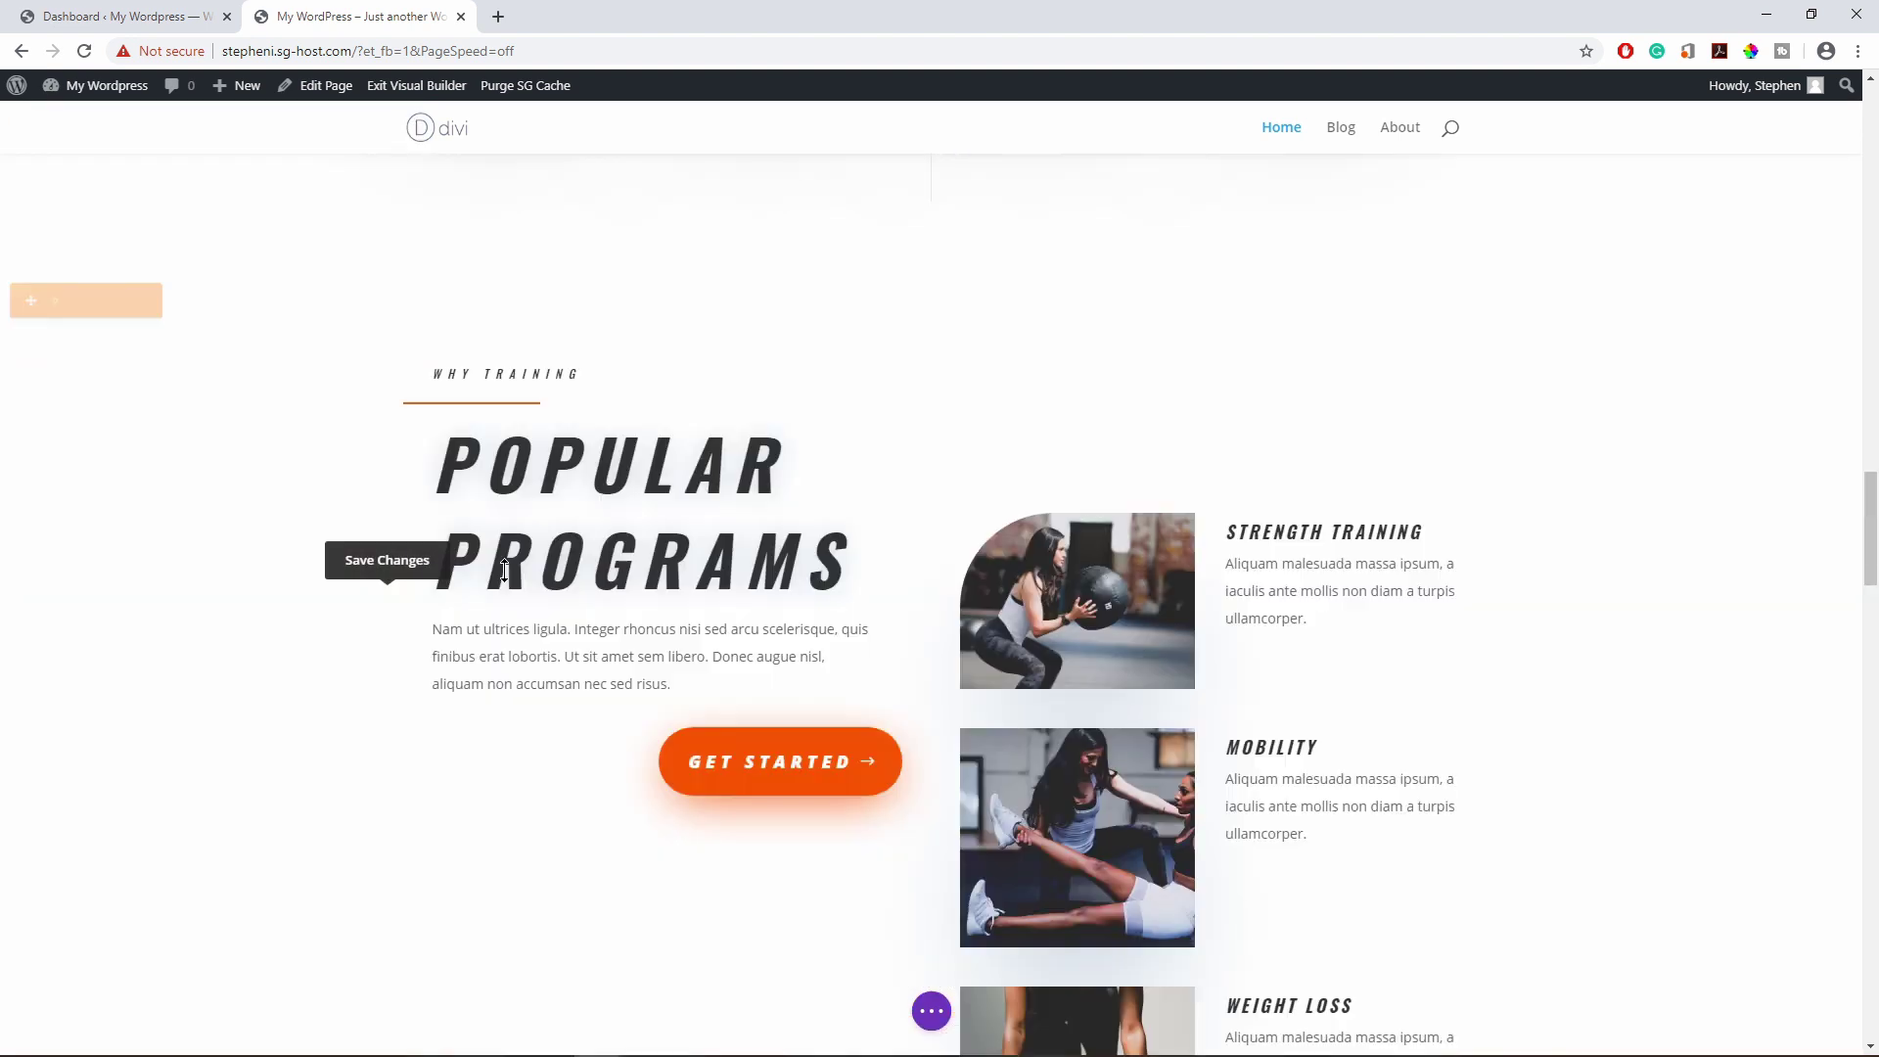
{"action": "scroll", "coordinate": [491, 596], "scroll_direction": "up", "scroll_amount": 5}
{"action": "scroll", "coordinate": [374, 575], "scroll_direction": "up", "scroll_amount": 10}
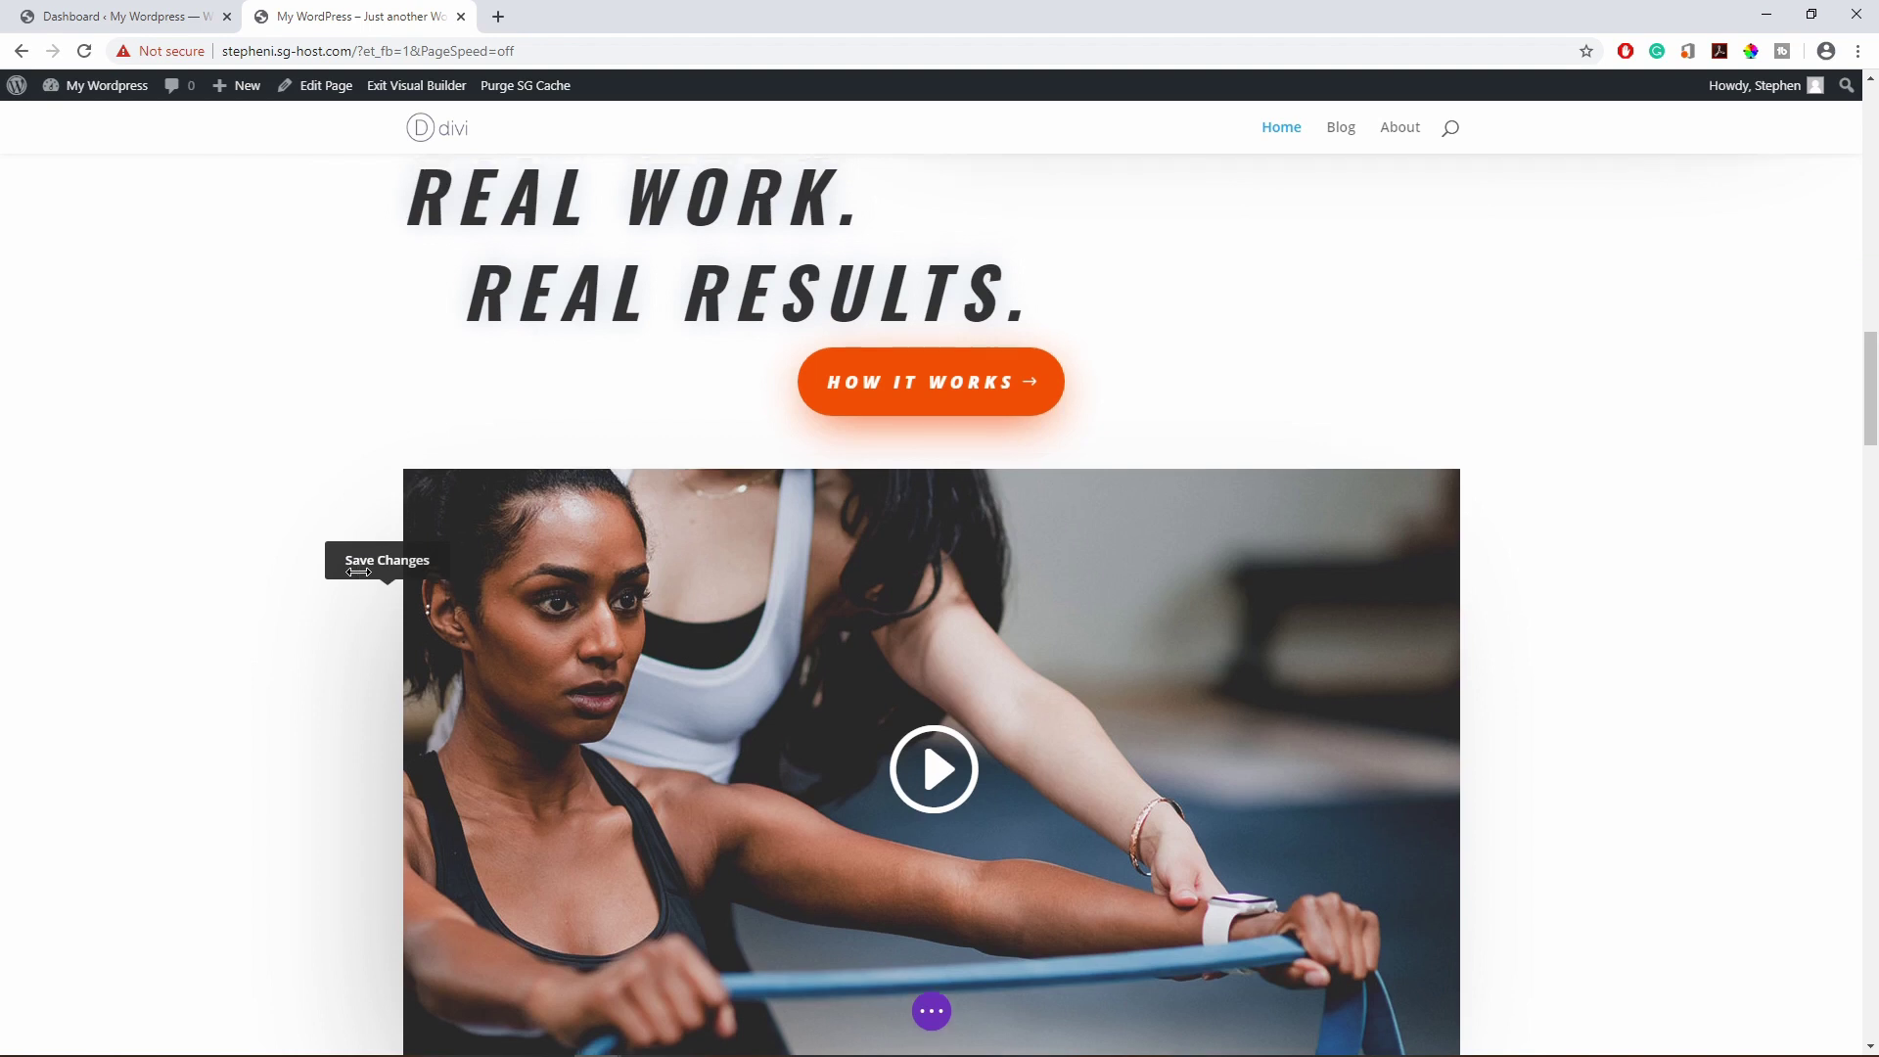
{"action": "scroll", "coordinate": [358, 572], "scroll_direction": "up", "scroll_amount": 8}
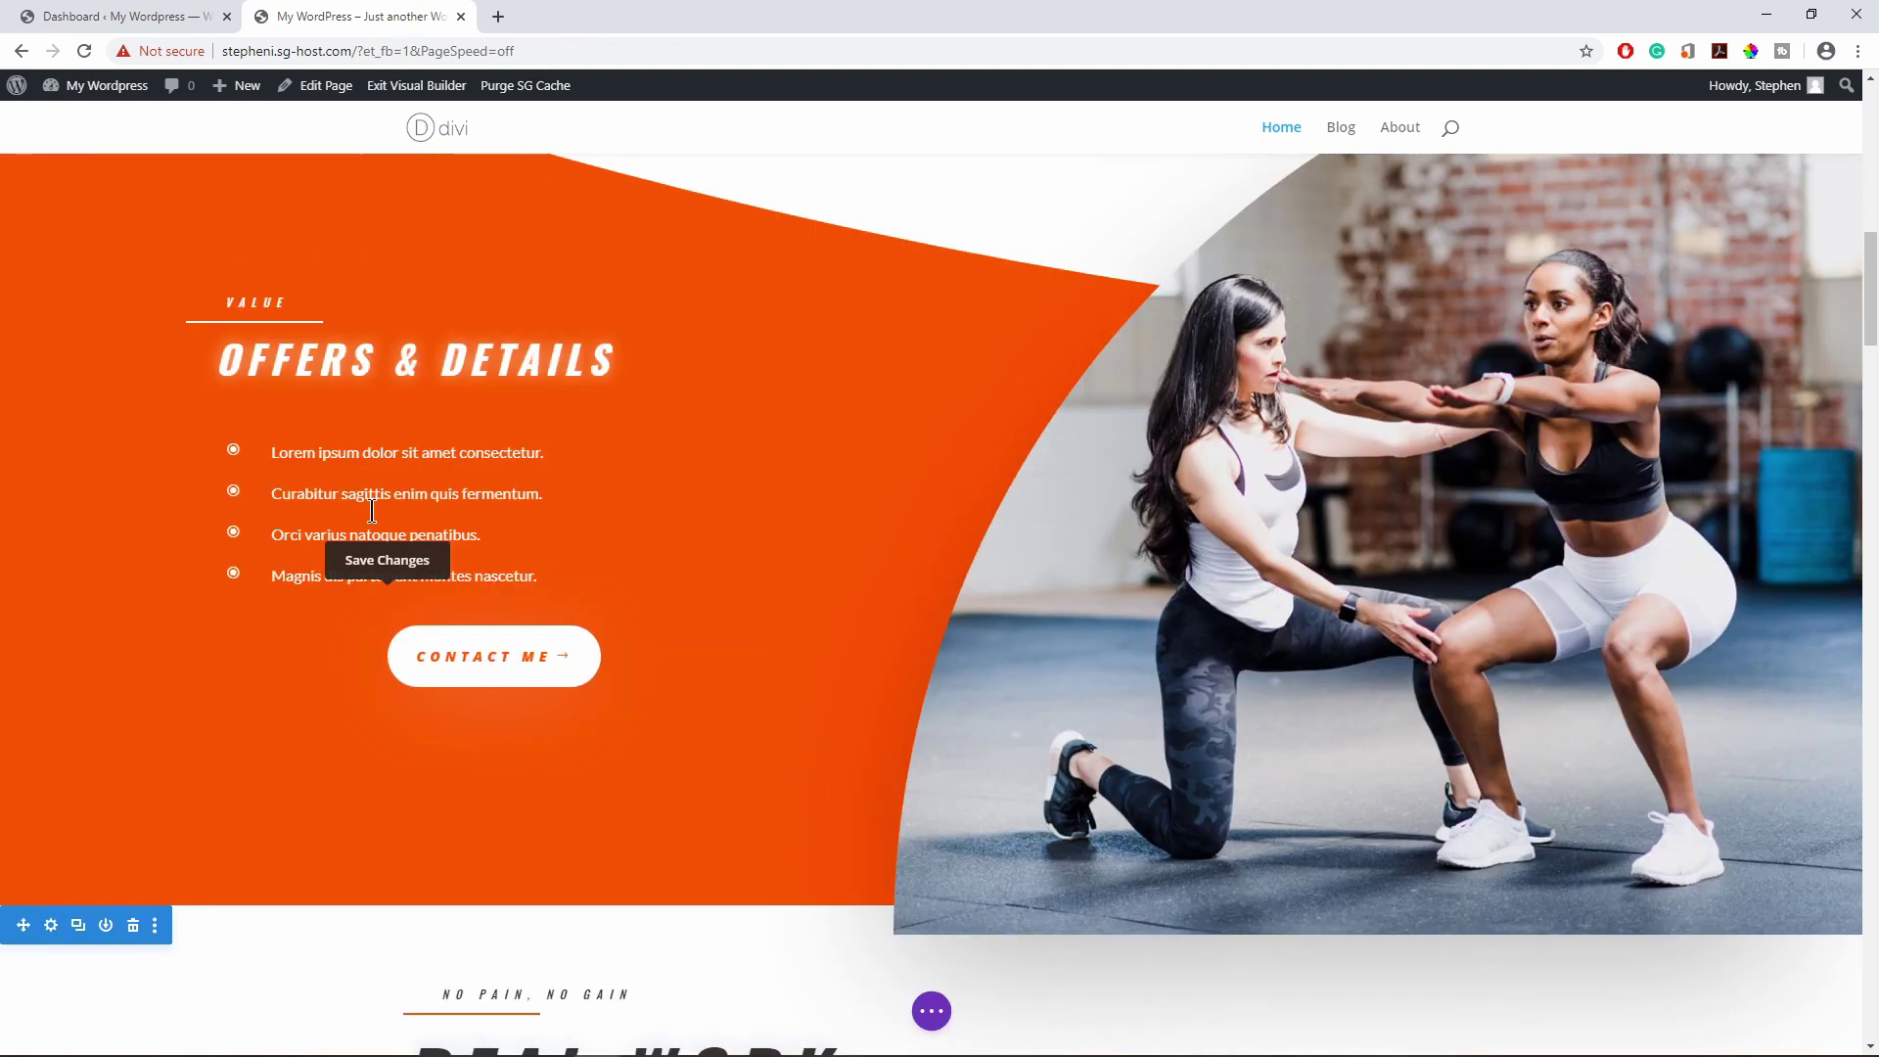
Set the Offers & Details module's link URL to '#whatyouget' and confirm the settings.
{"action": "mouse_move", "coordinate": [323, 364]}
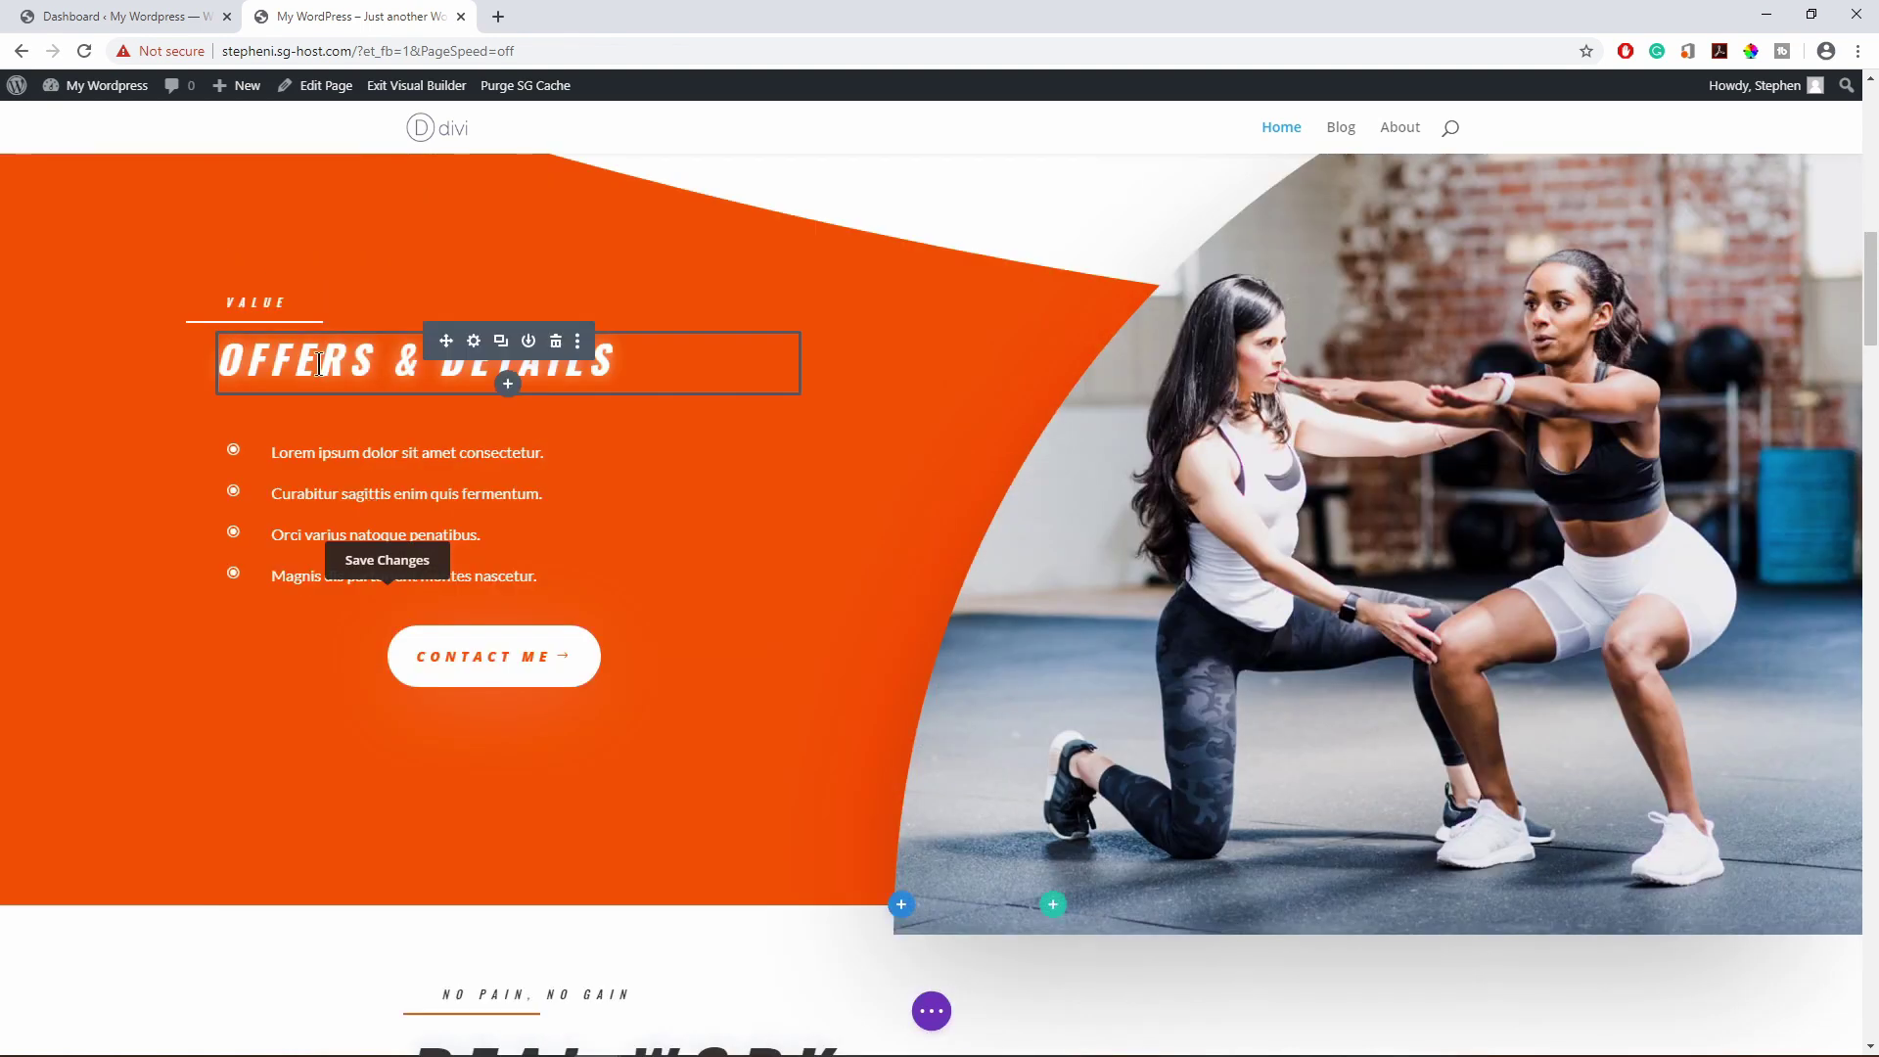
{"action": "left_click", "coordinate": [476, 343]}
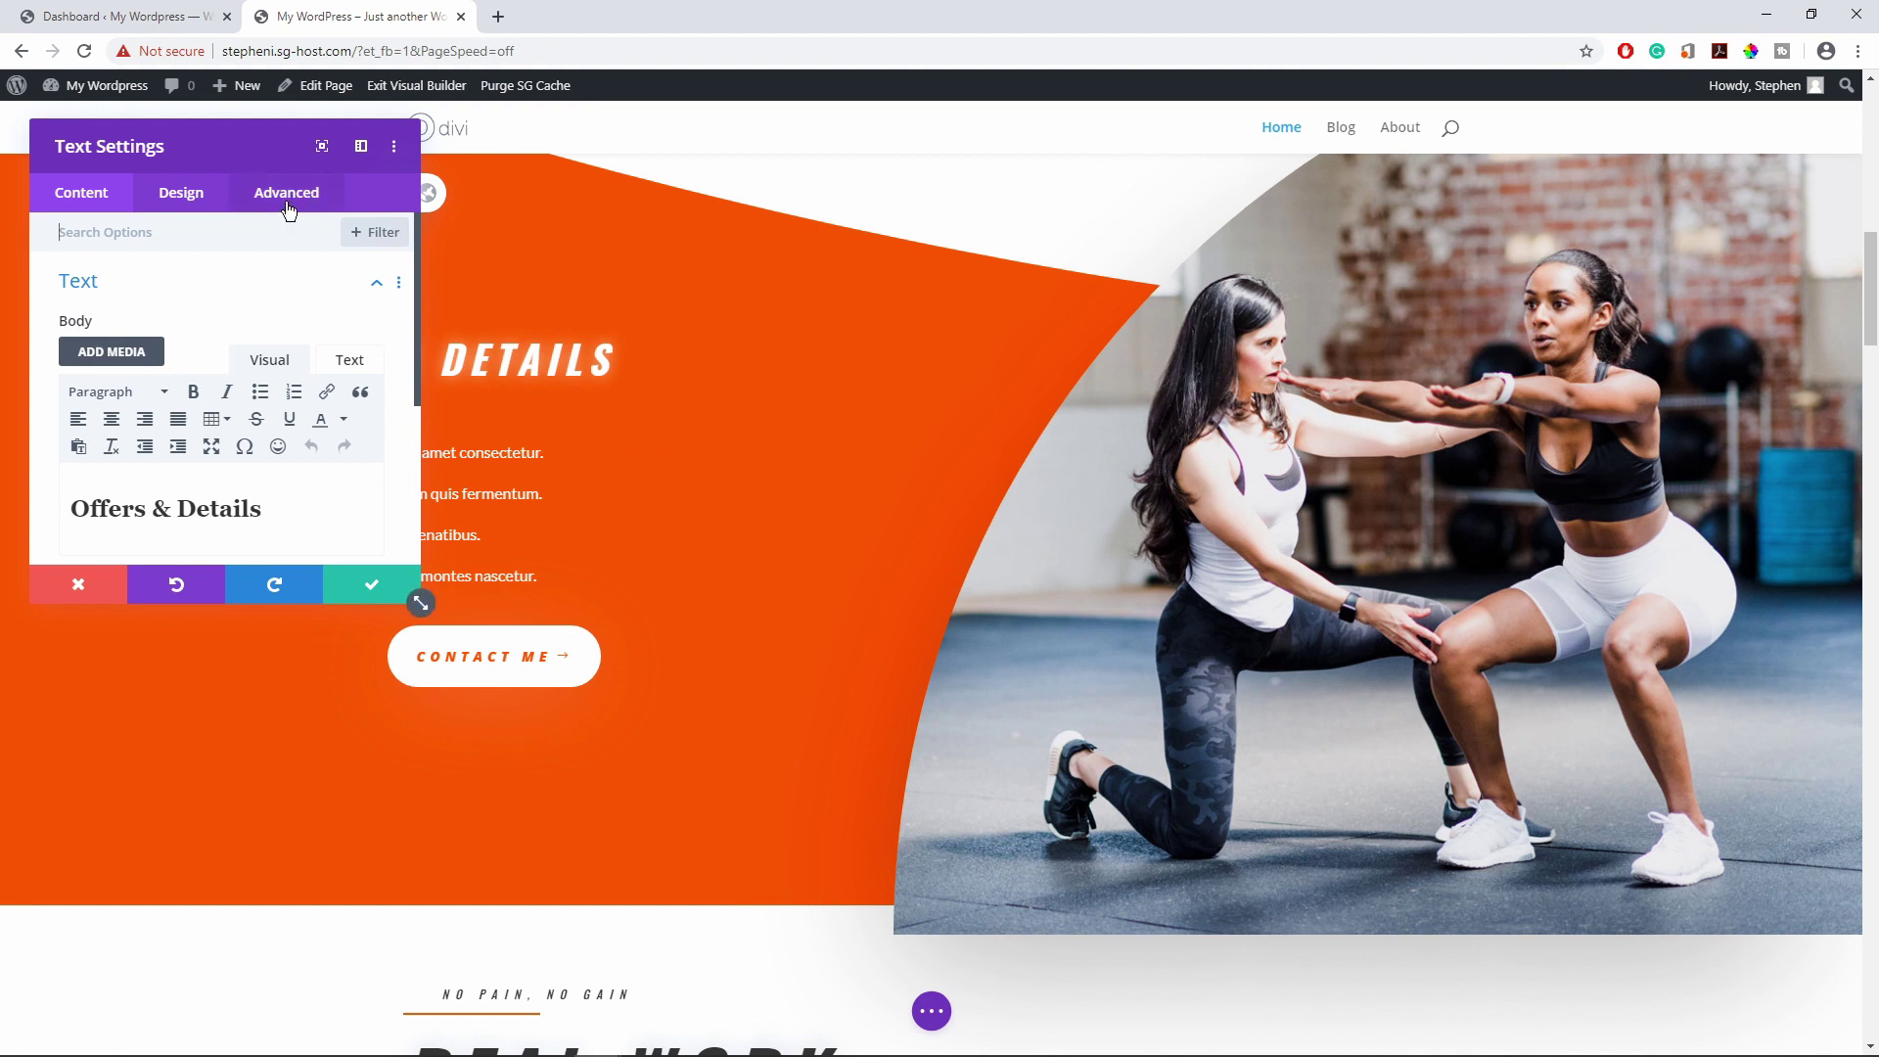
{"action": "scroll", "coordinate": [223, 415], "scroll_direction": "down", "scroll_amount": 2}
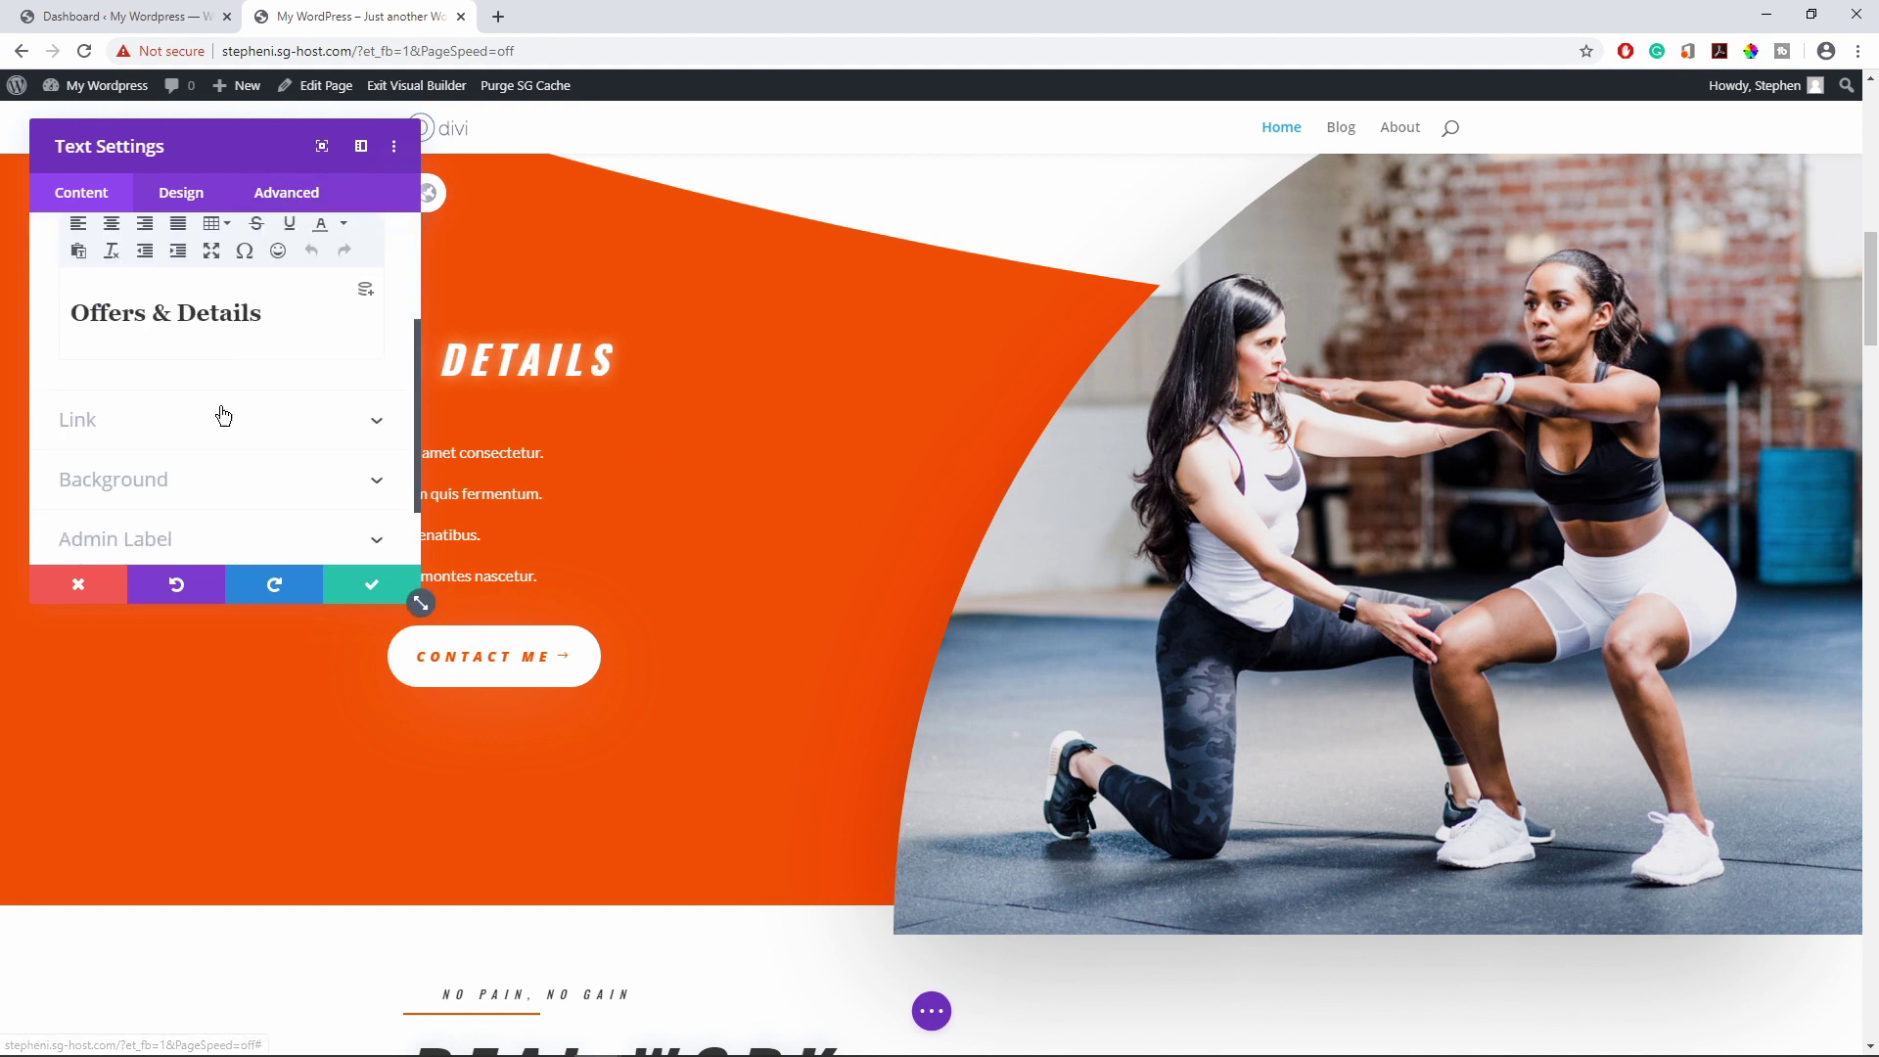
{"action": "left_click", "coordinate": [136, 428]}
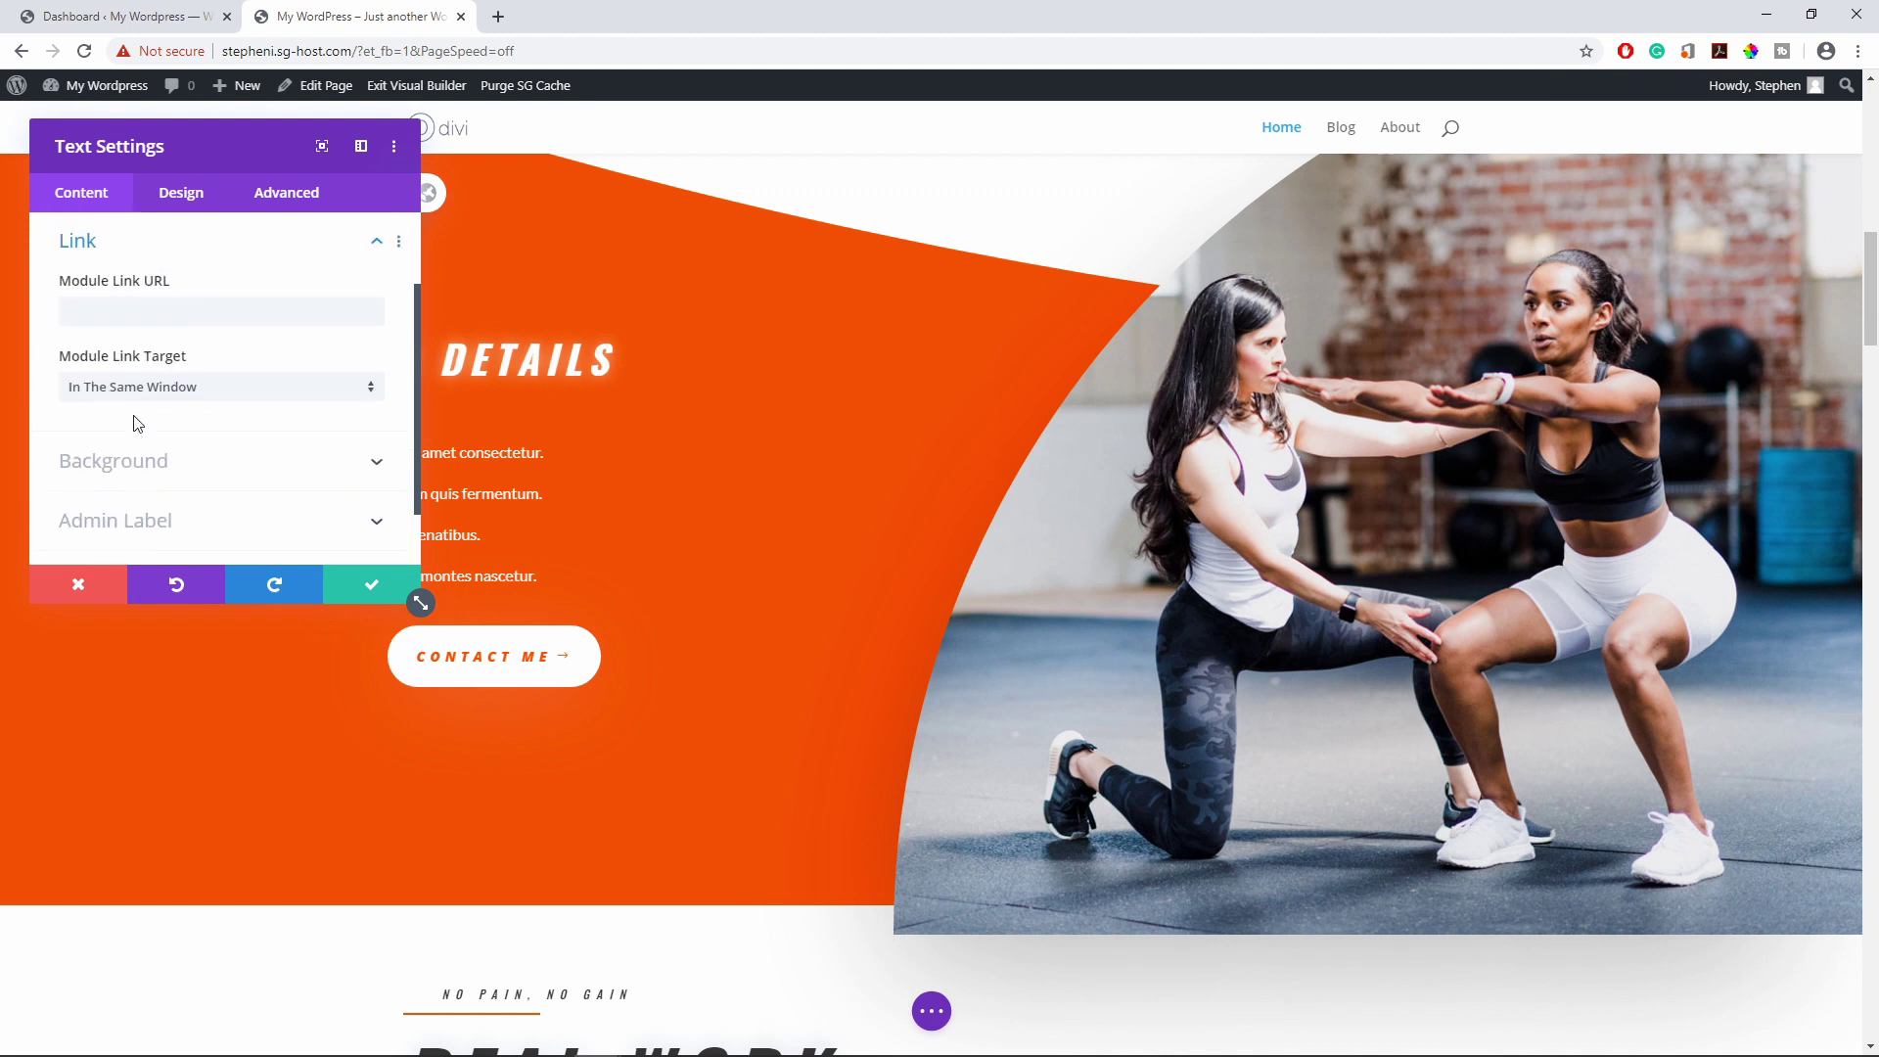
{"action": "left_click", "coordinate": [101, 311]}
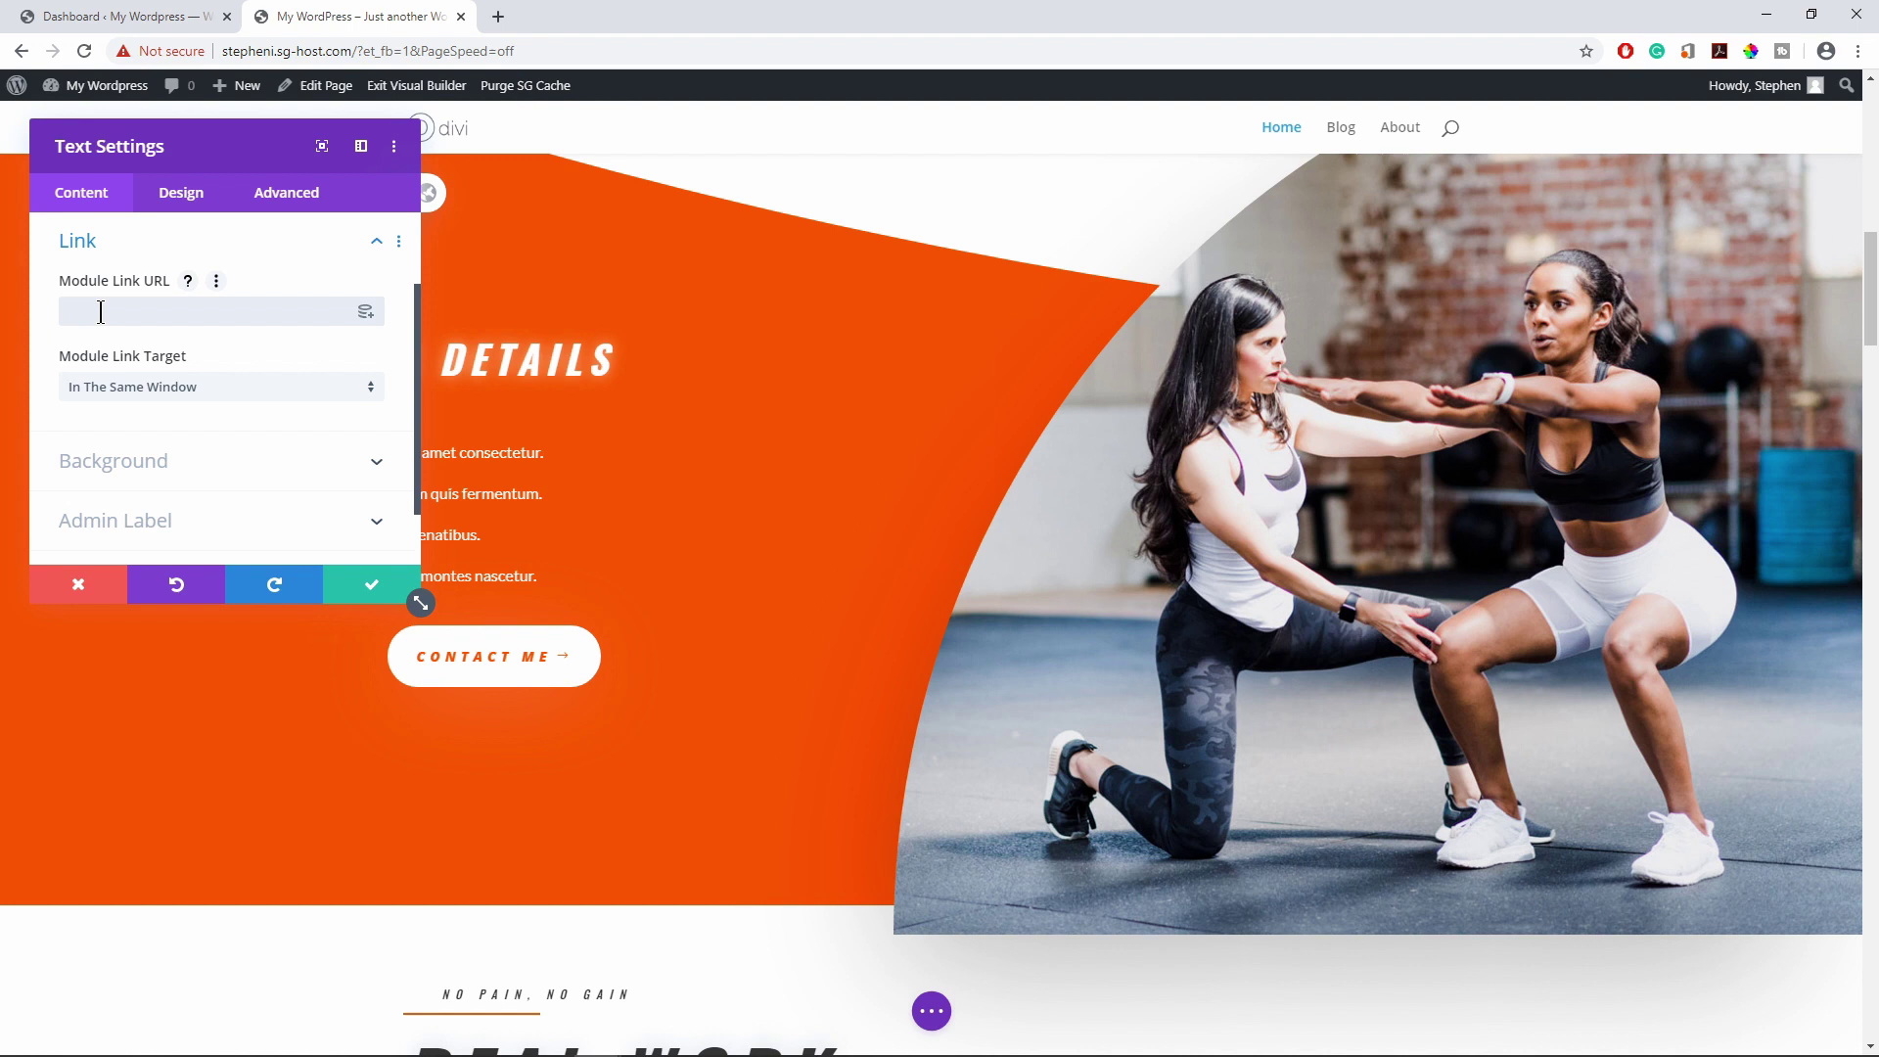
{"action": "type", "text": "whatyouget"}
{"action": "left_click", "coordinate": [71, 313]}
{"action": "type", "text": "#"}
{"action": "left_click", "coordinate": [381, 591]}
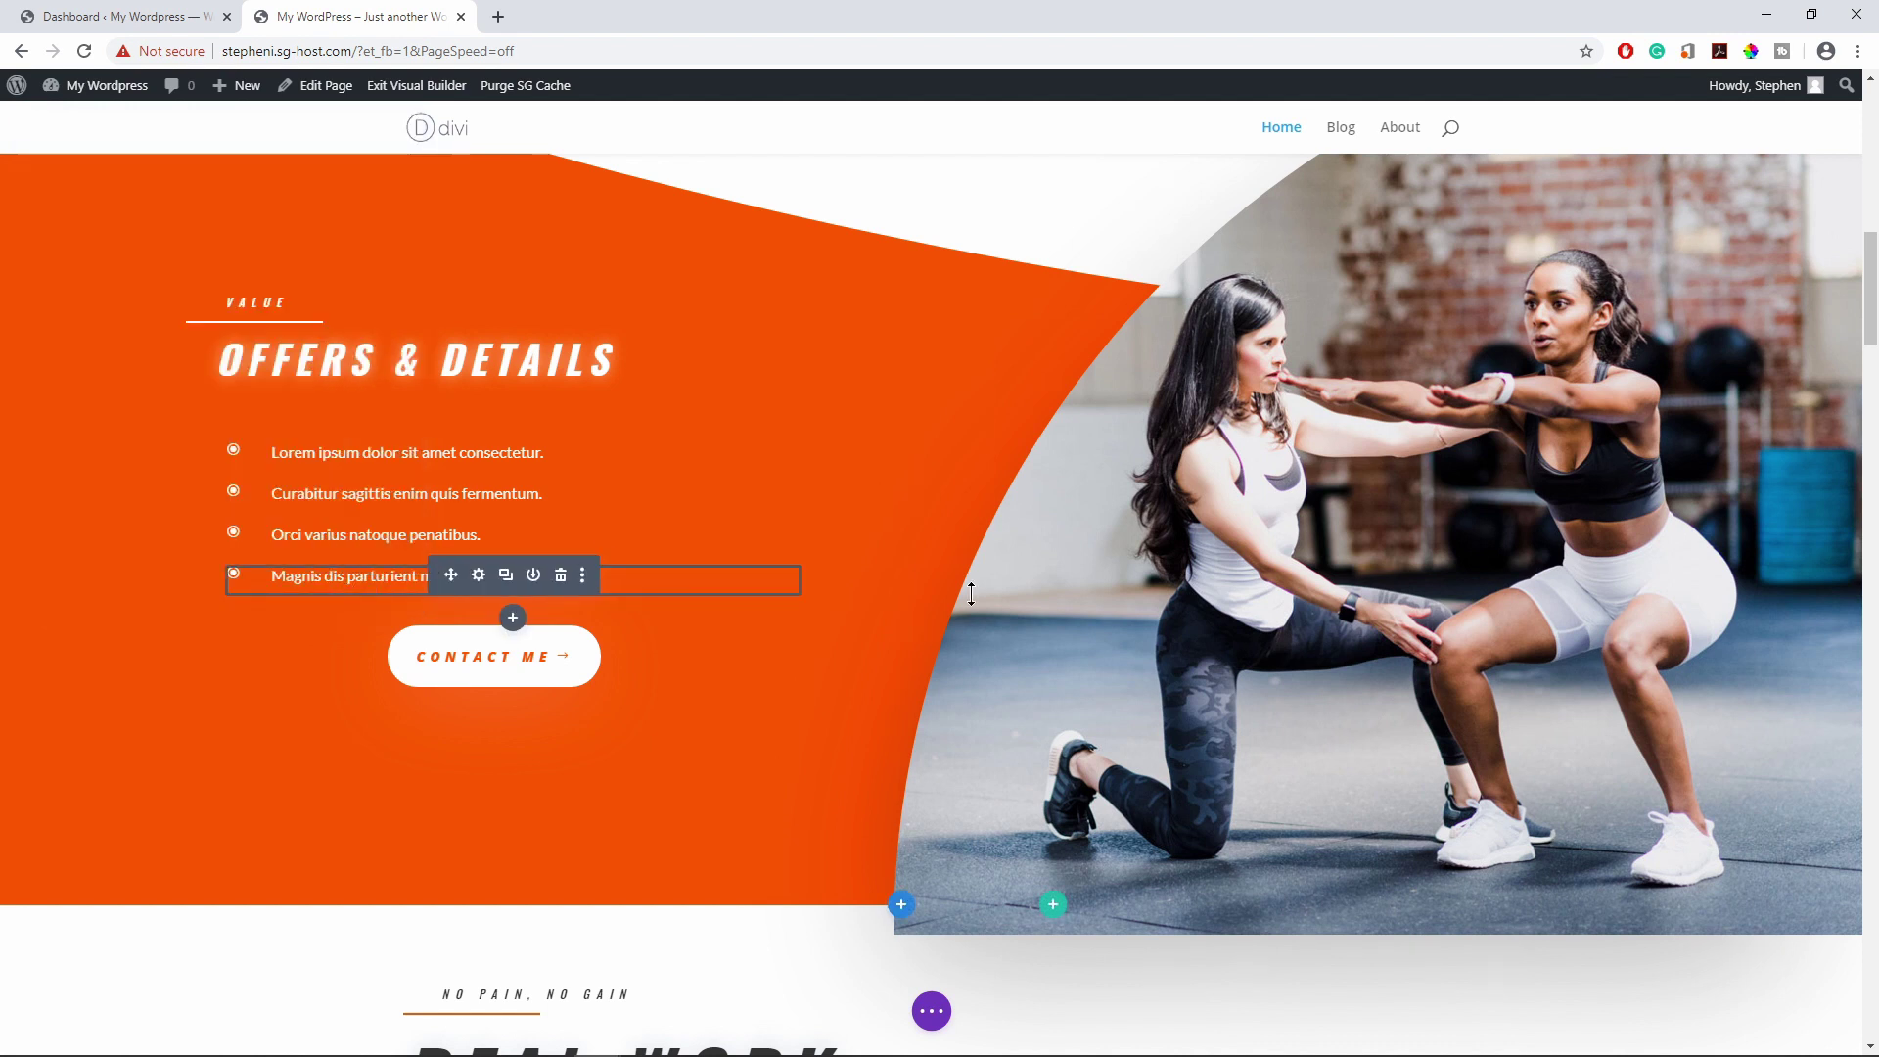
Save the page changes and exit the Visual Builder to view the live homepage.
{"action": "left_click", "coordinate": [931, 1011]}
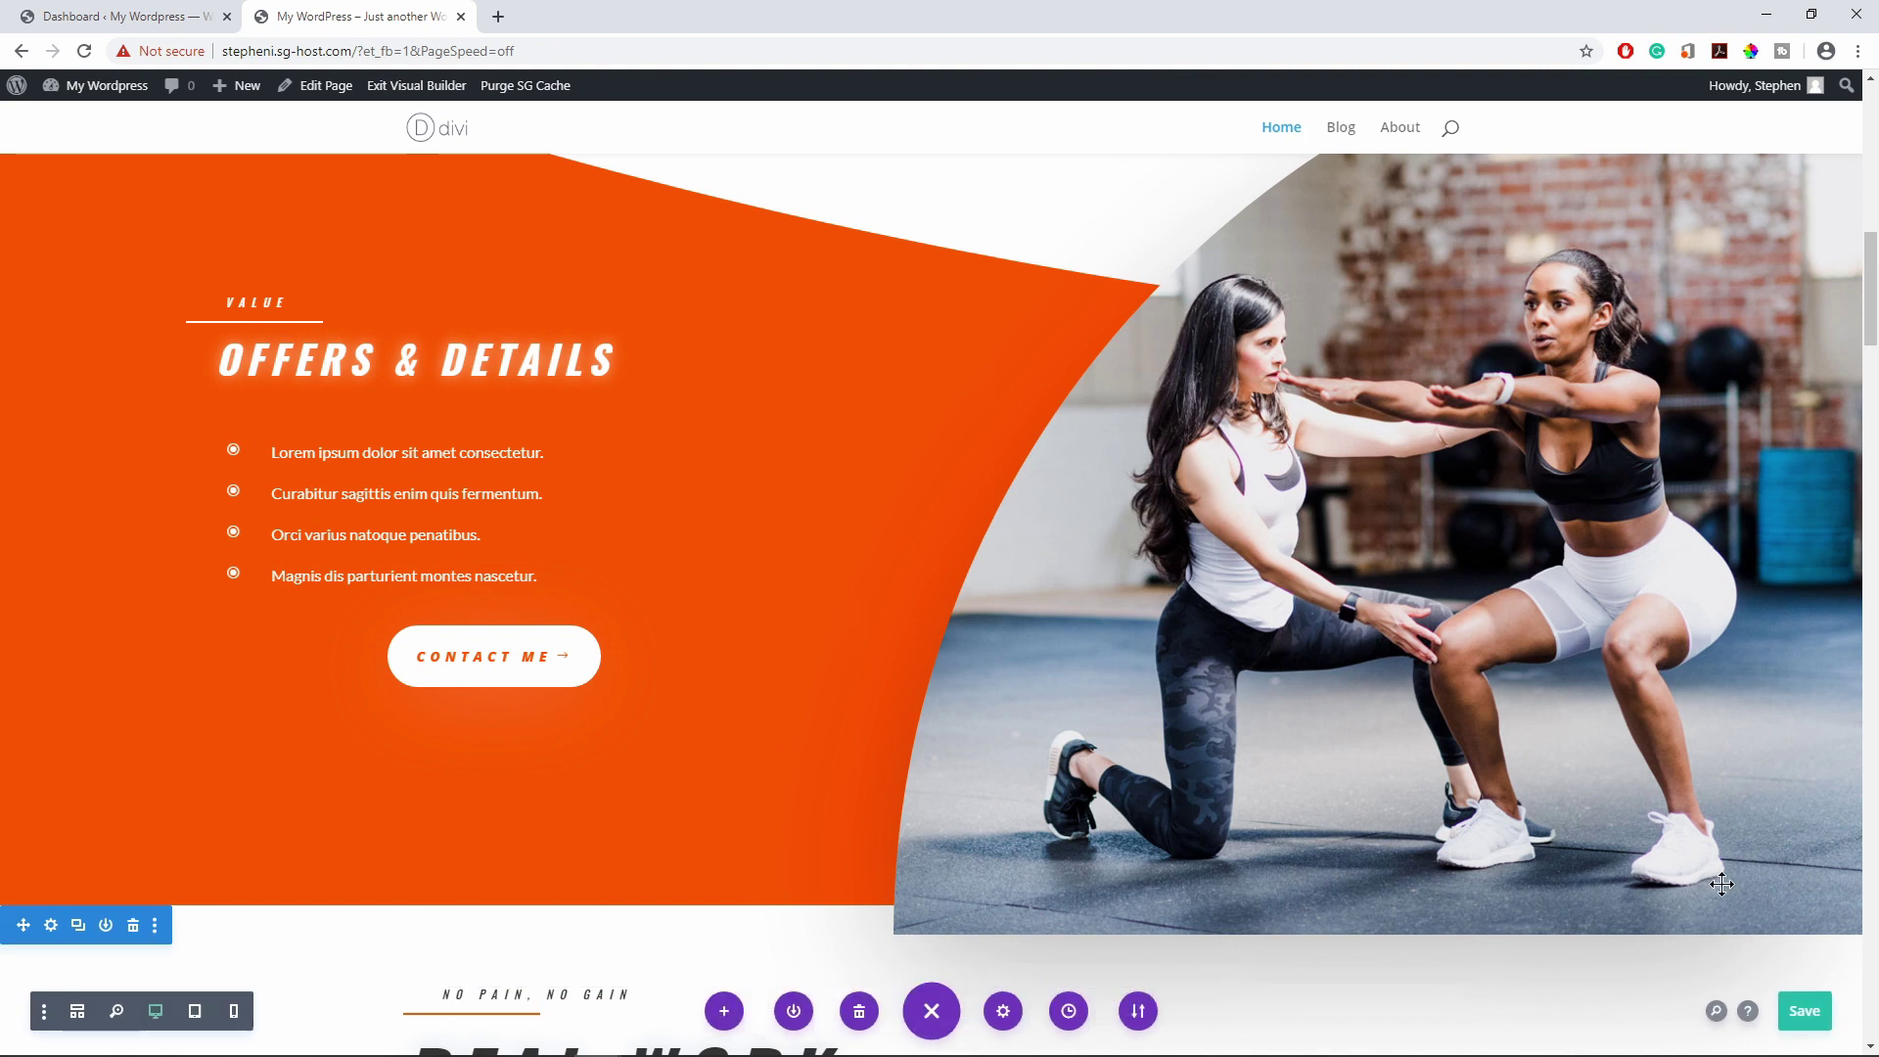
{"action": "left_click", "coordinate": [1809, 1012]}
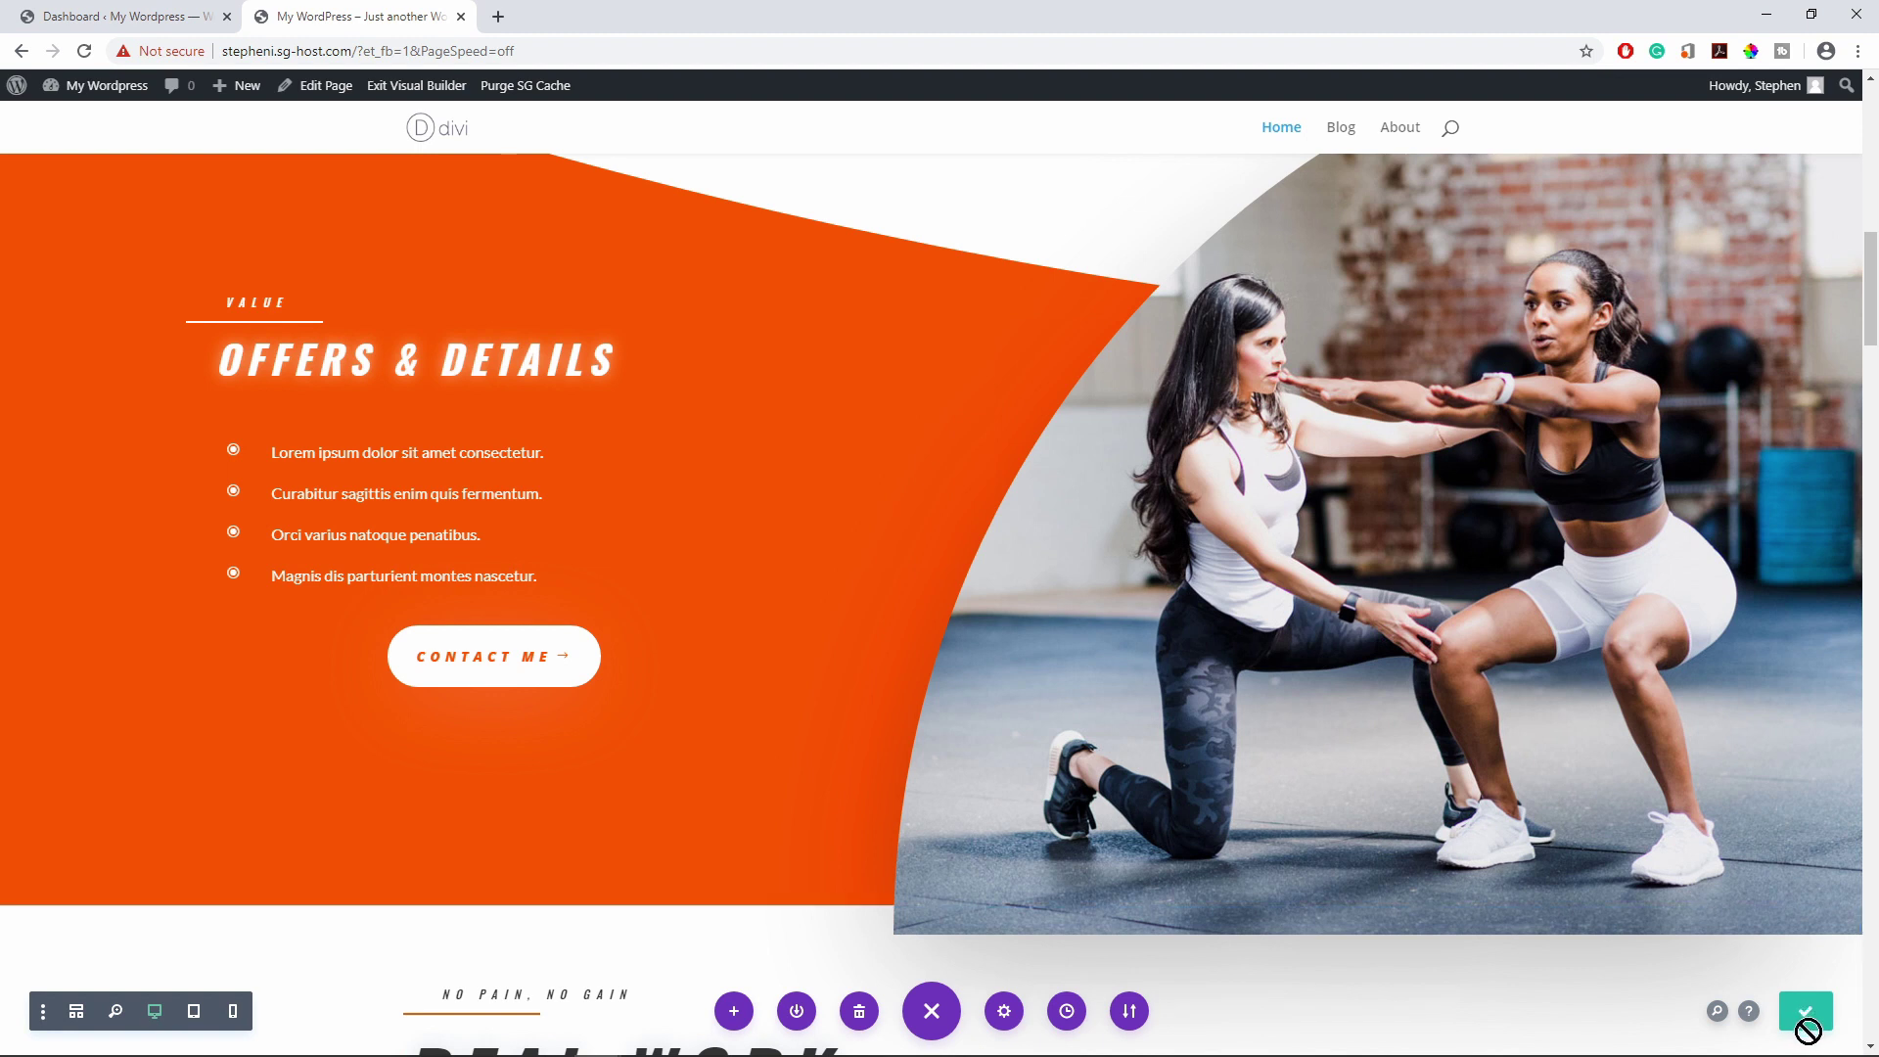
{"action": "left_click", "coordinate": [415, 91]}
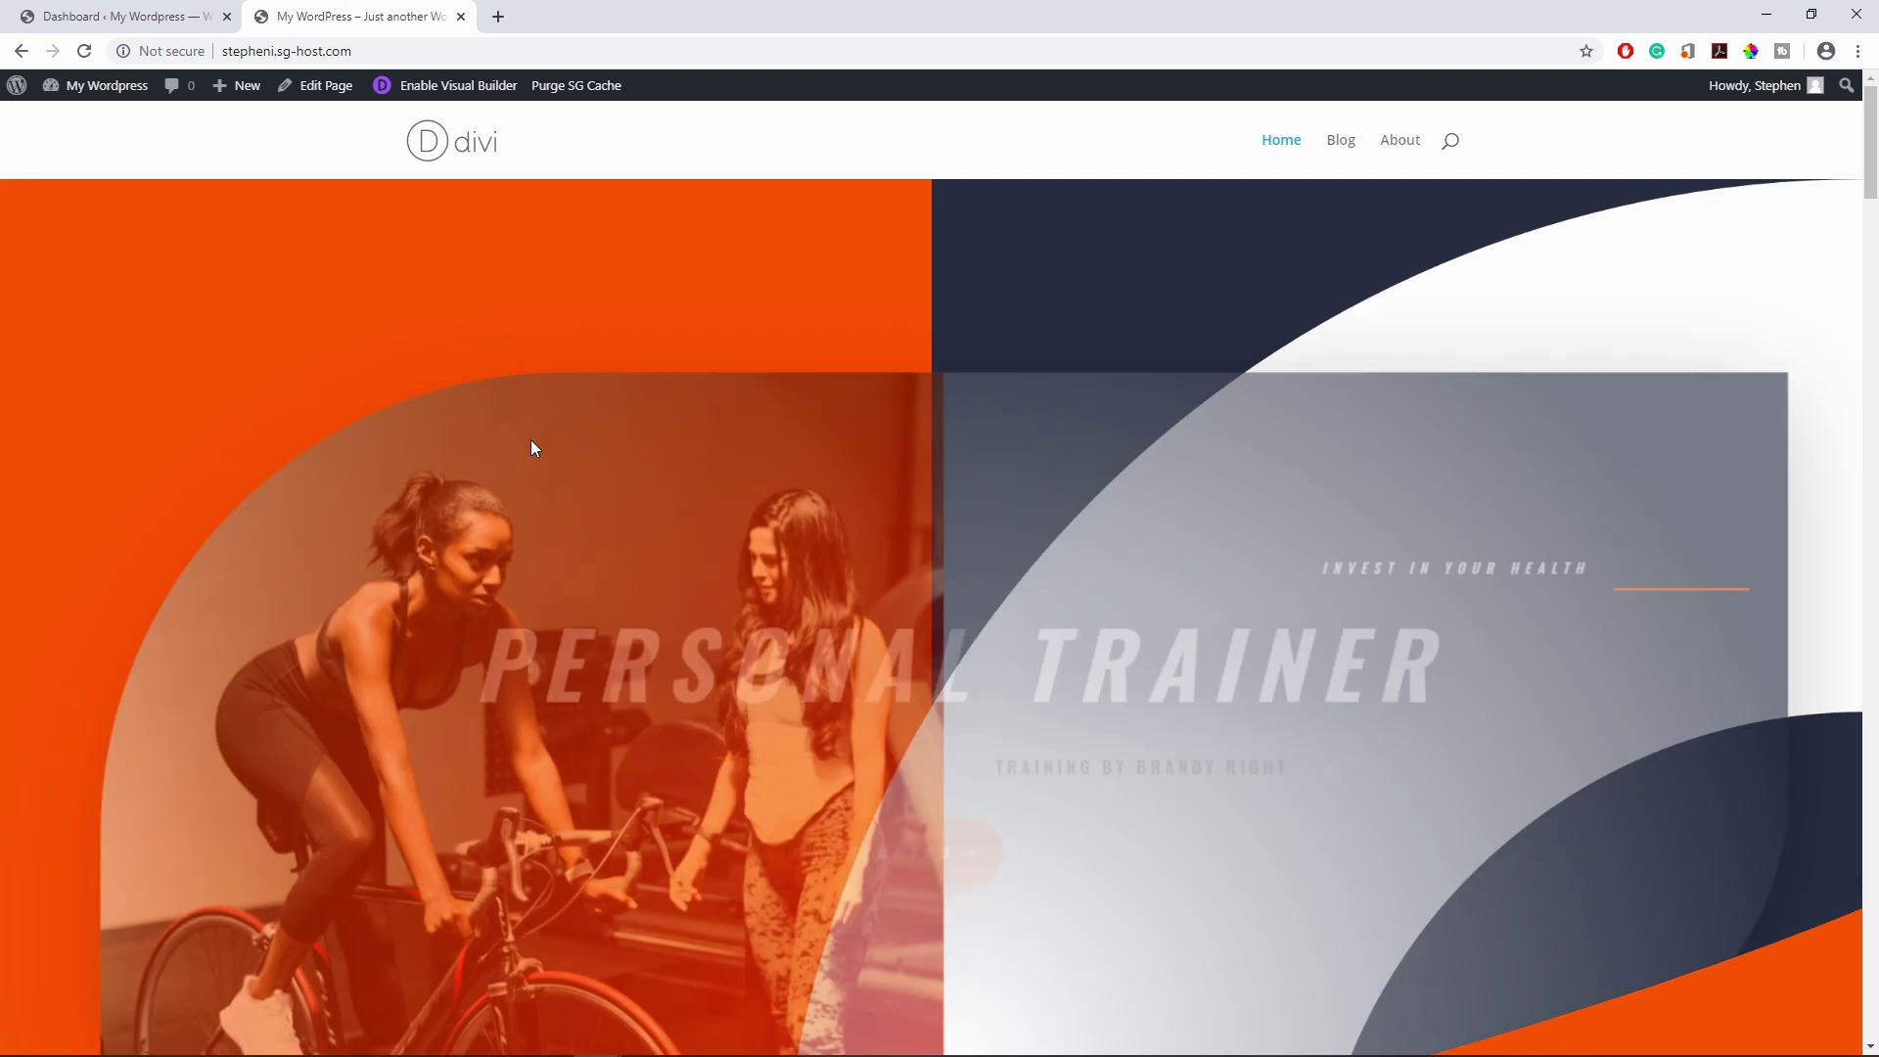
Test that the Offers & Details heading jumps to the What You Get section.
{"action": "scroll", "coordinate": [201, 462], "scroll_direction": "down", "scroll_amount": 10}
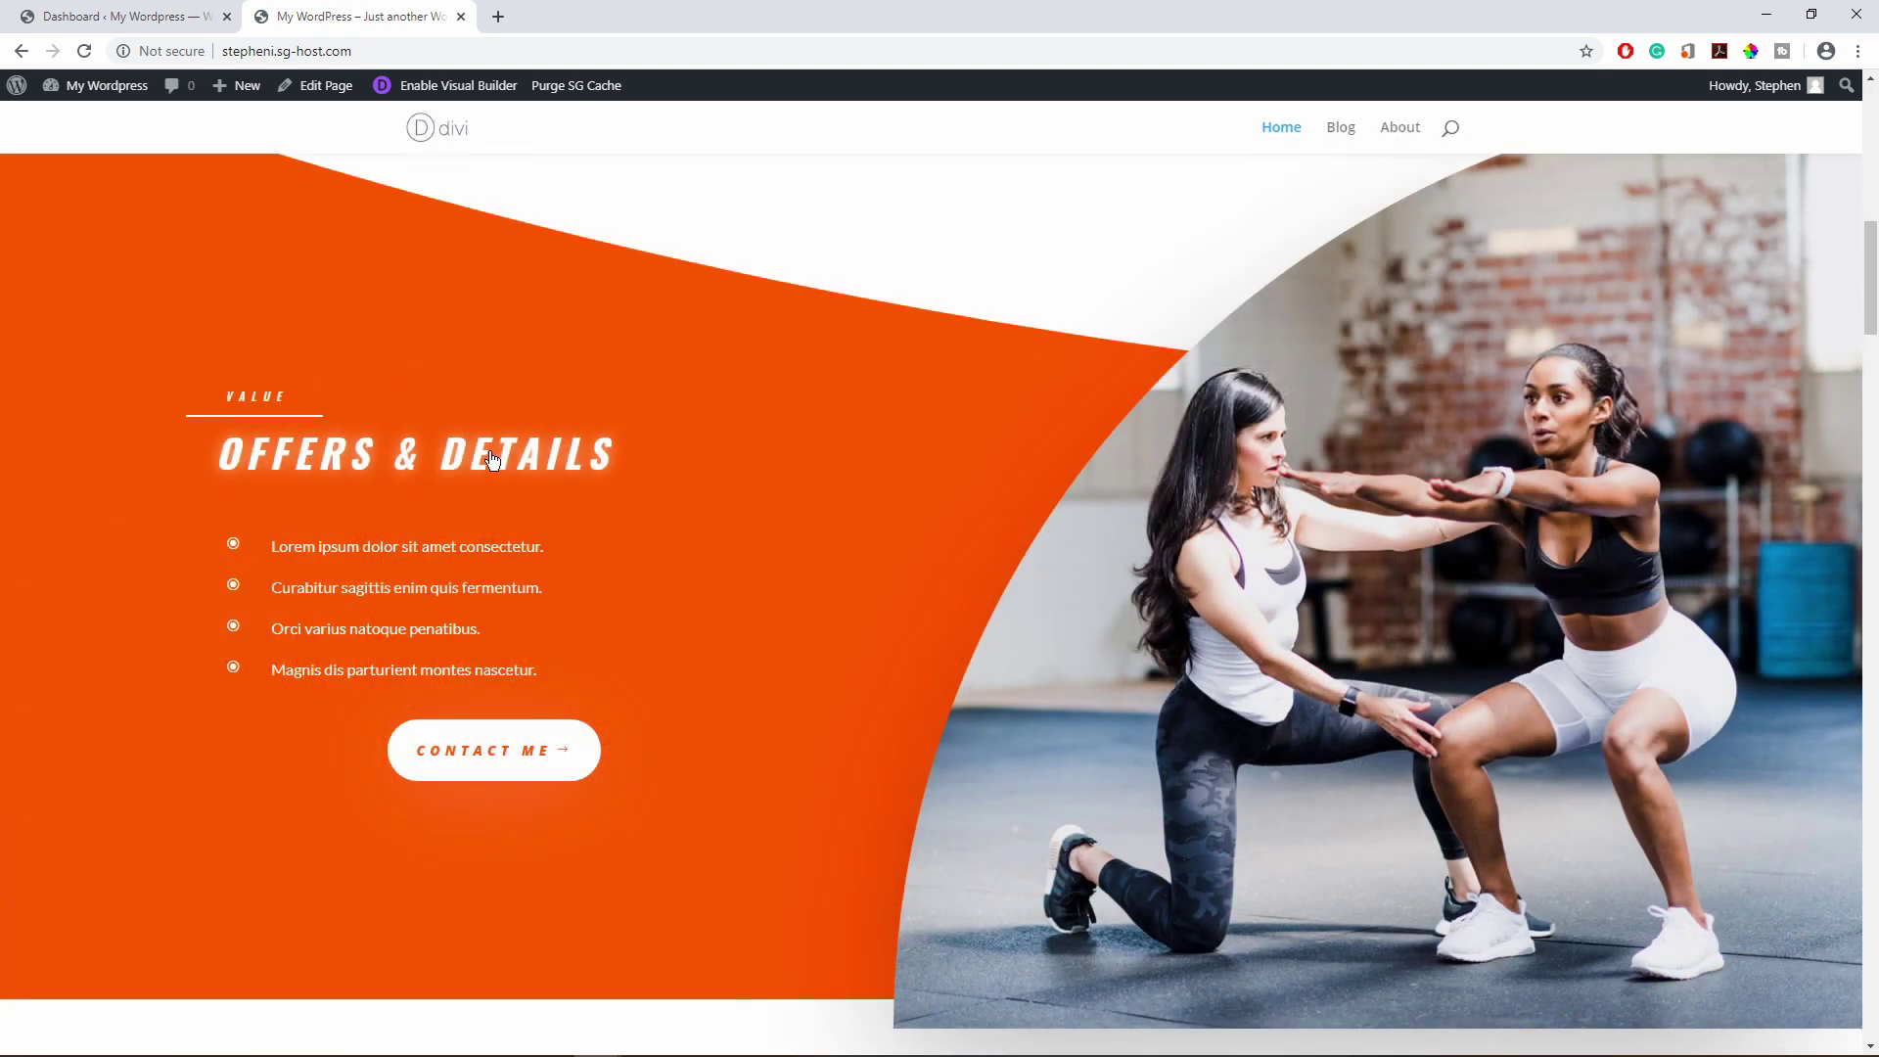
{"action": "left_click", "coordinate": [418, 462]}
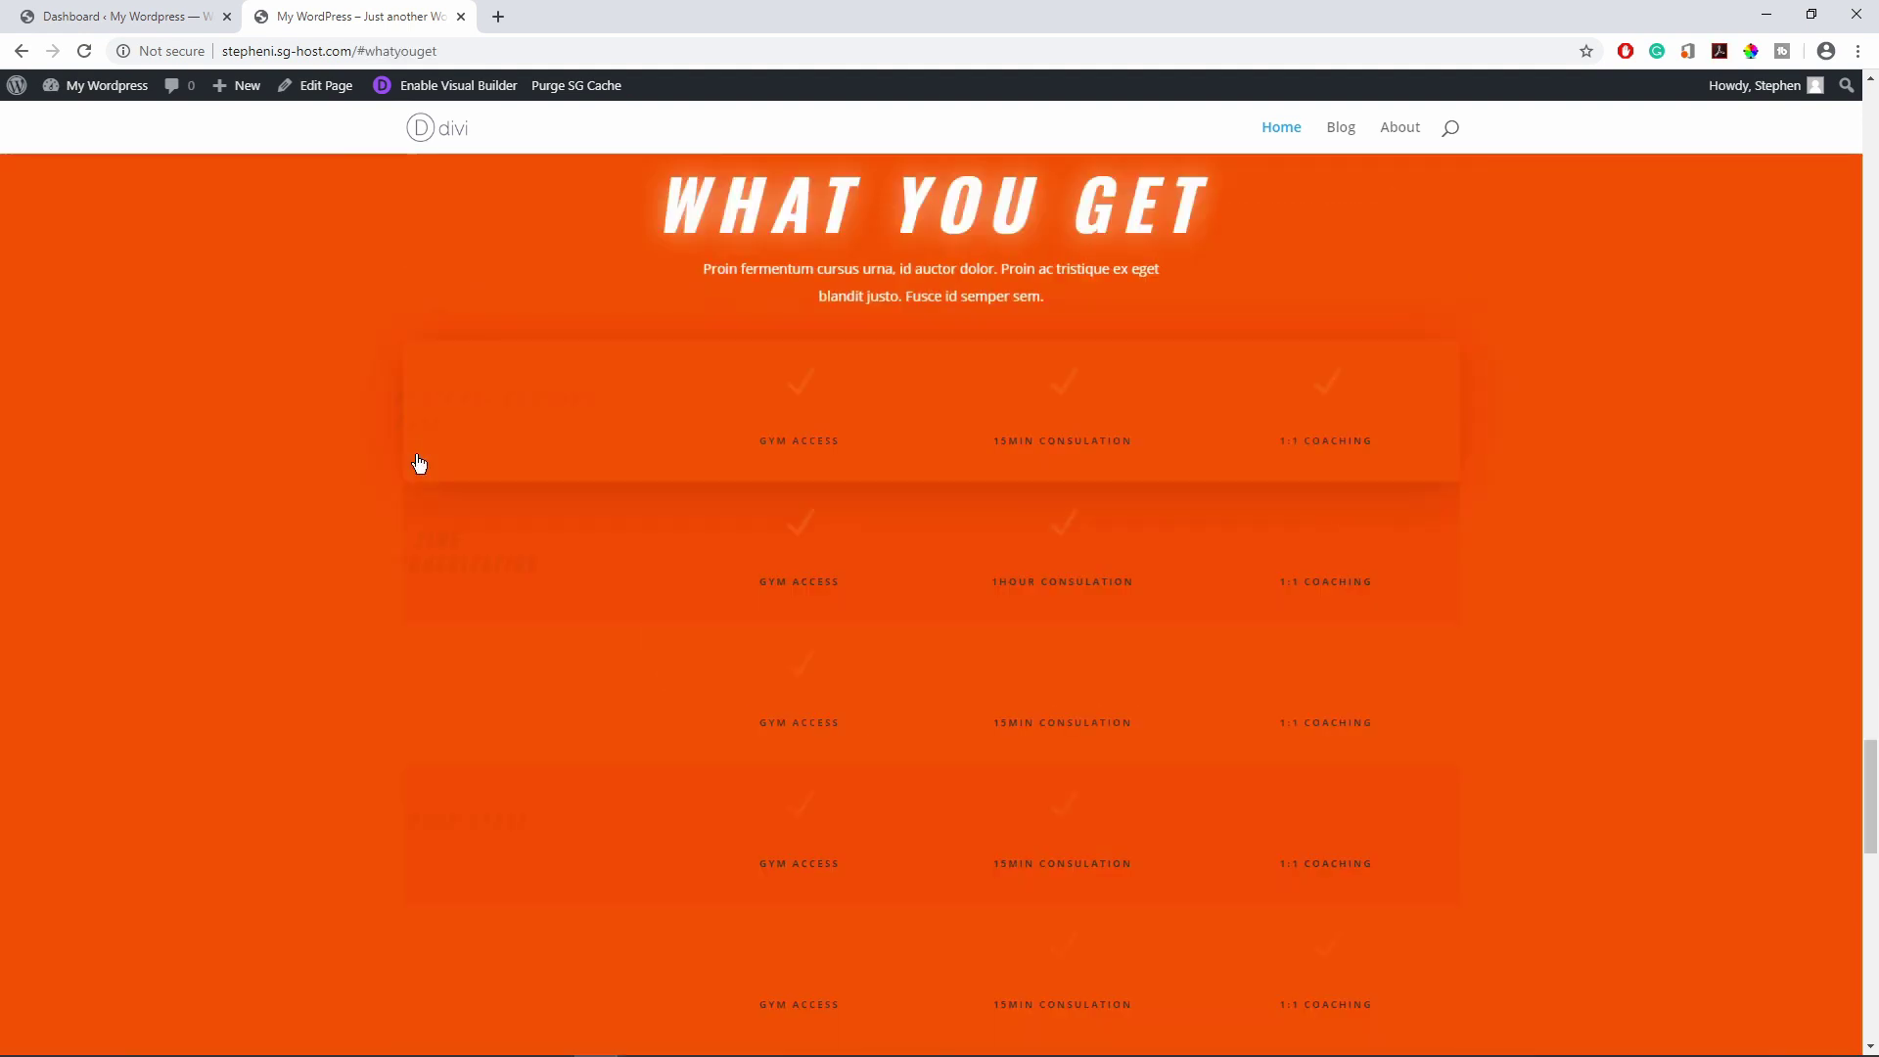